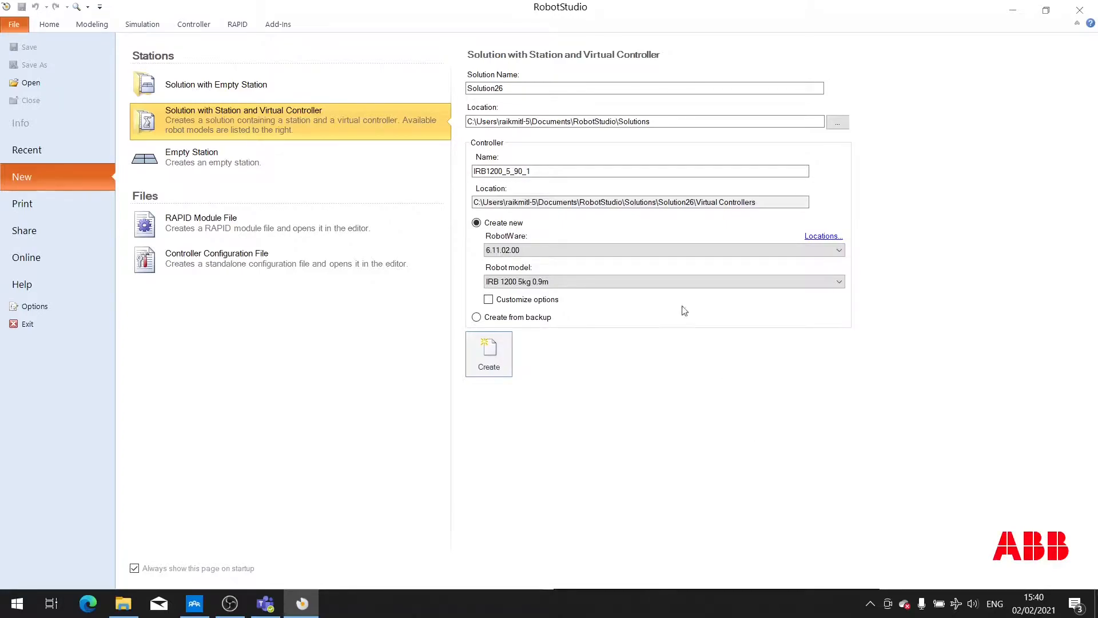
- Create Solution26 with a station and virtual controller for the IRB 1200 5kg 0.9m, using the IRB1200_5_90_STD_03 library
left_click(495, 353)
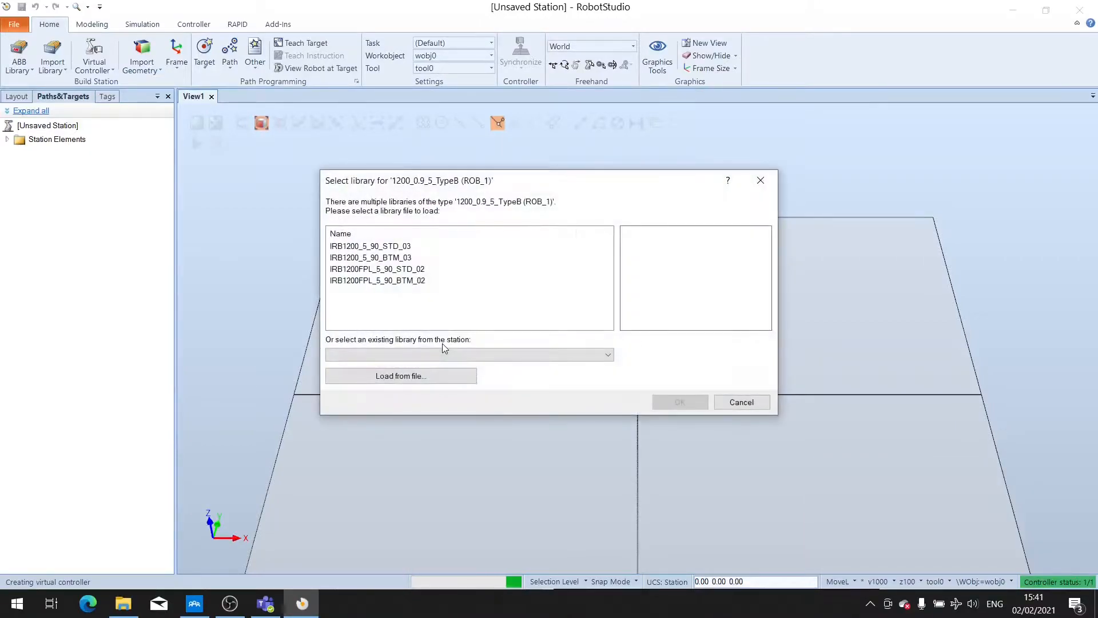
left_click(372, 247)
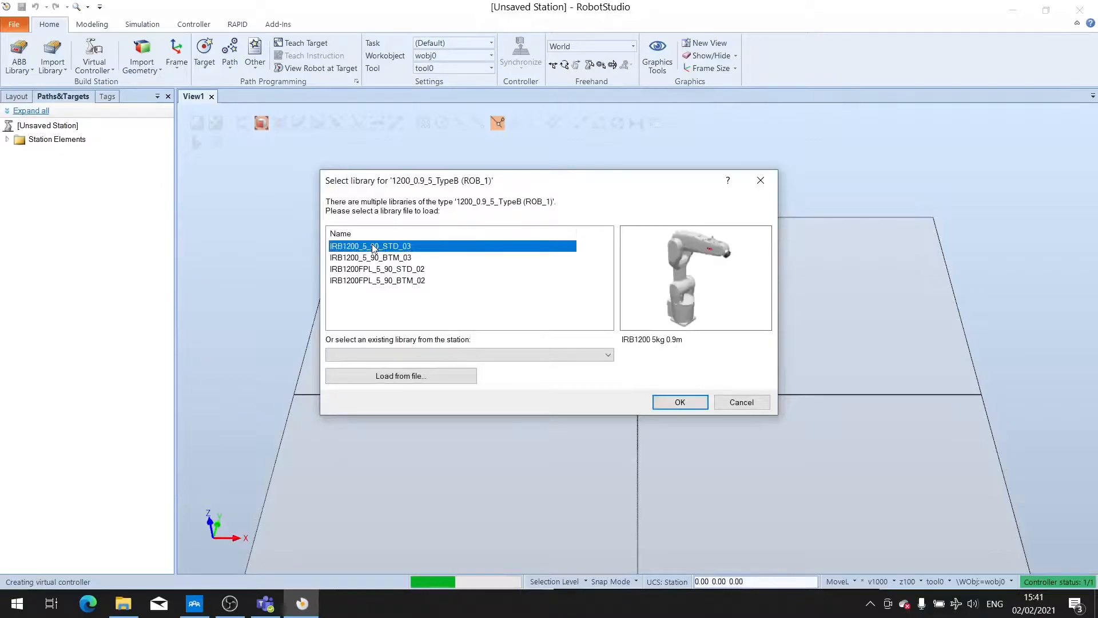
left_click(689, 403)
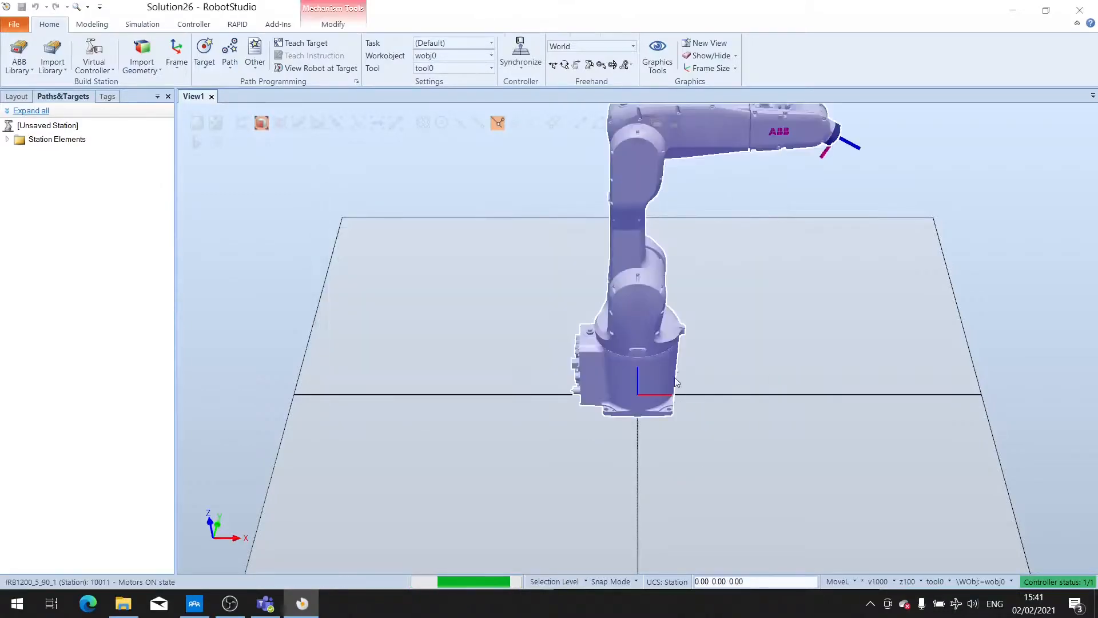
- Import the myTool training object from the equipment library into the station
left_click_drag(946, 363, 863, 358, "ctrl+shift")
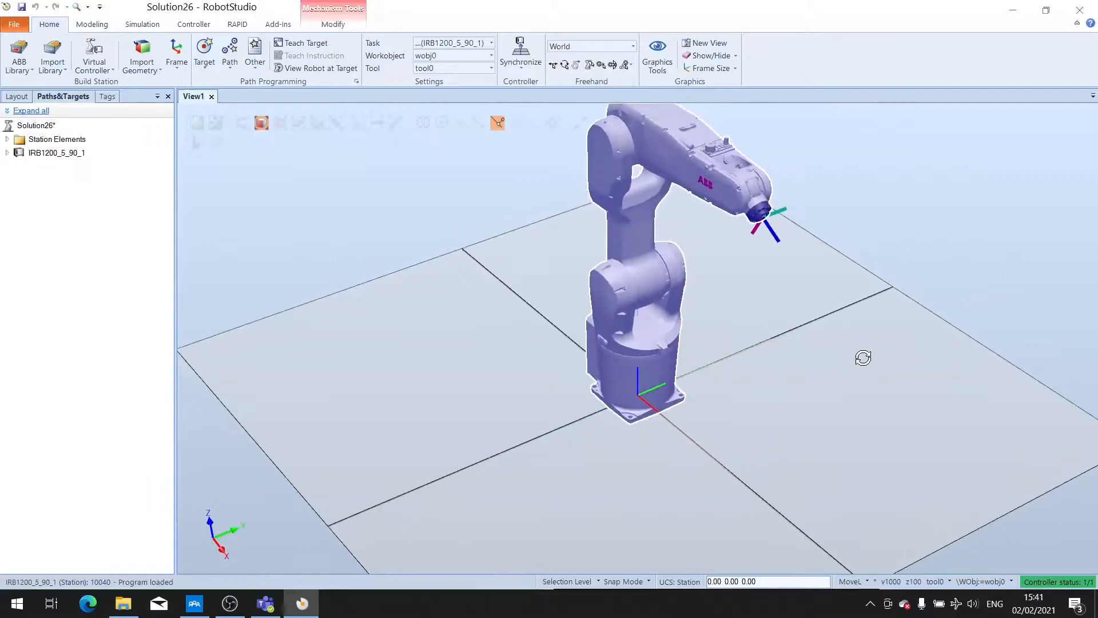
left_click(52, 67)
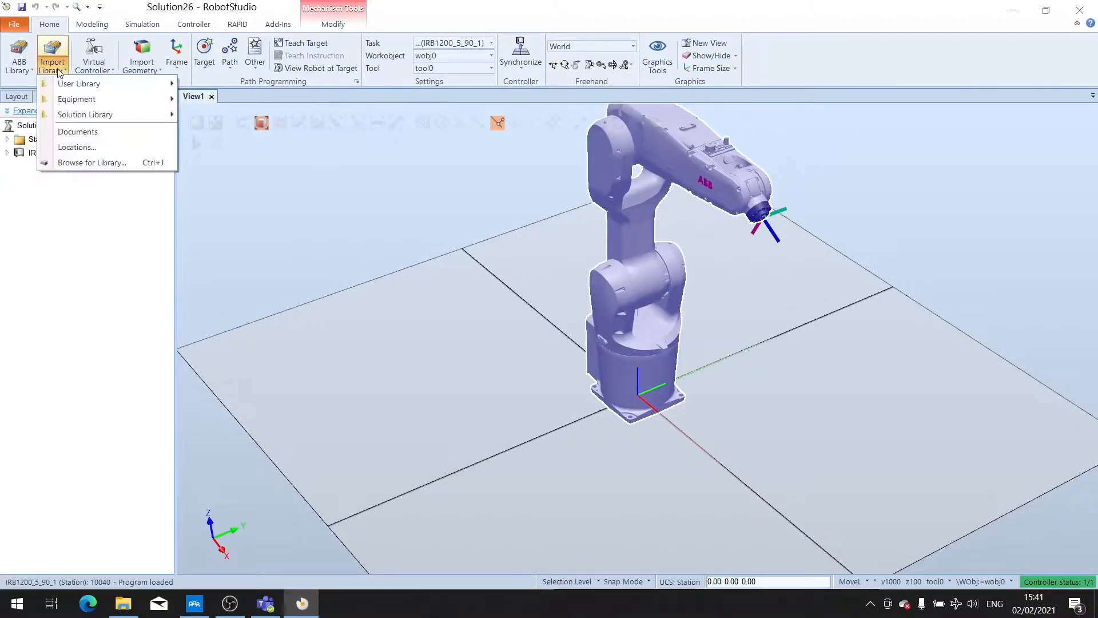
mouse_move(87, 102)
scroll(289, 298, "down", 10)
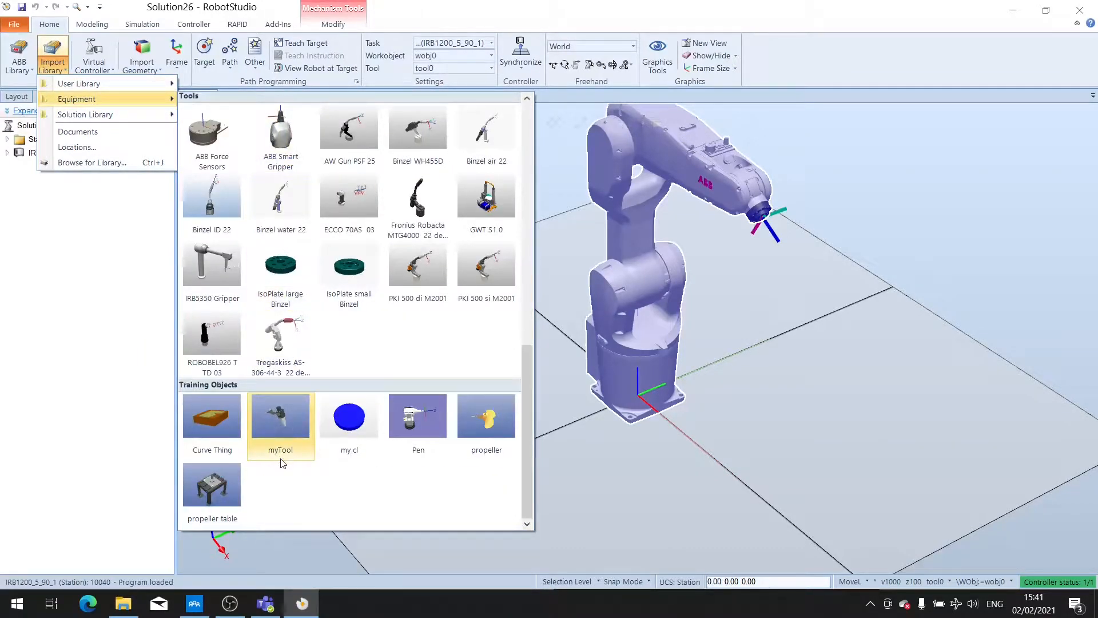
left_click(285, 439)
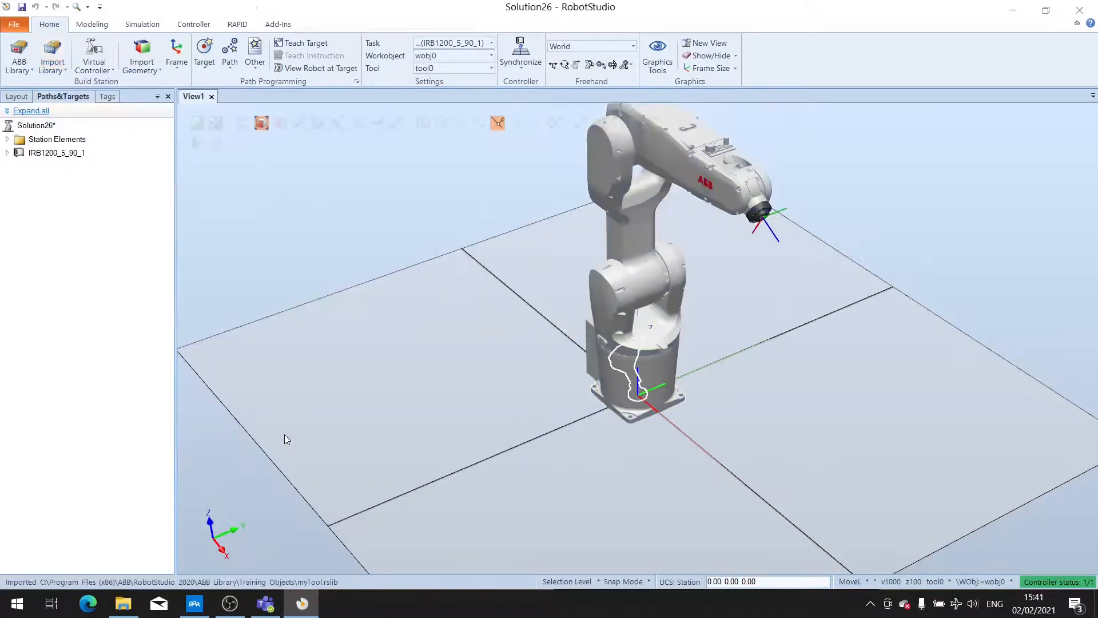
- Attach MyTool to the robot IRB1200_5_90_STD_03 (T_ROB1) and update its position to the flange
left_click(22, 96)
right_click(36, 166)
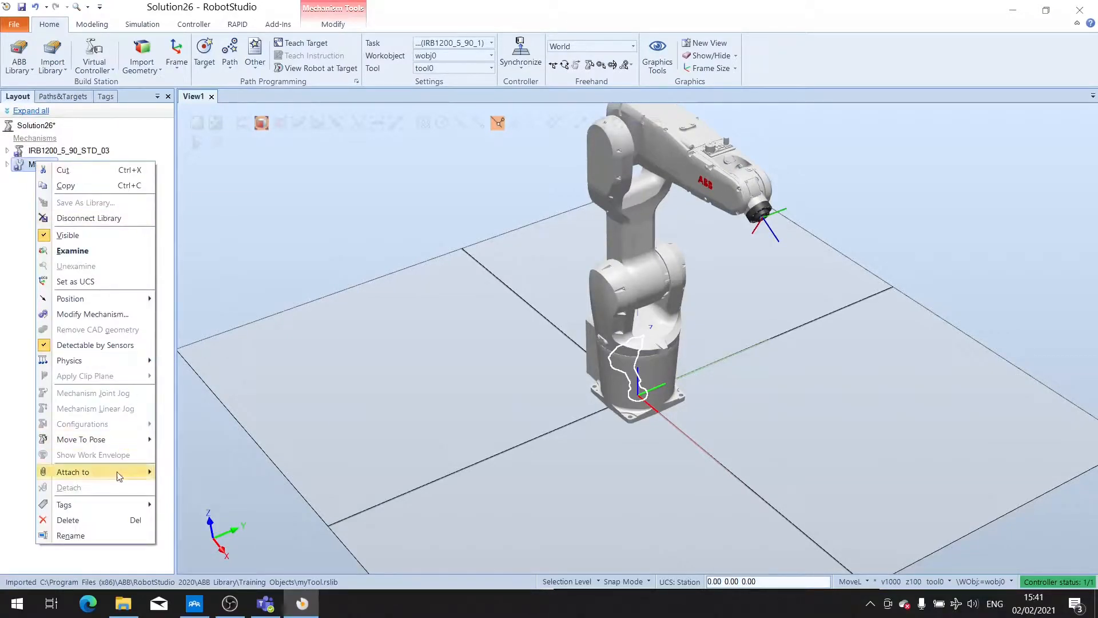
mouse_move(122, 472)
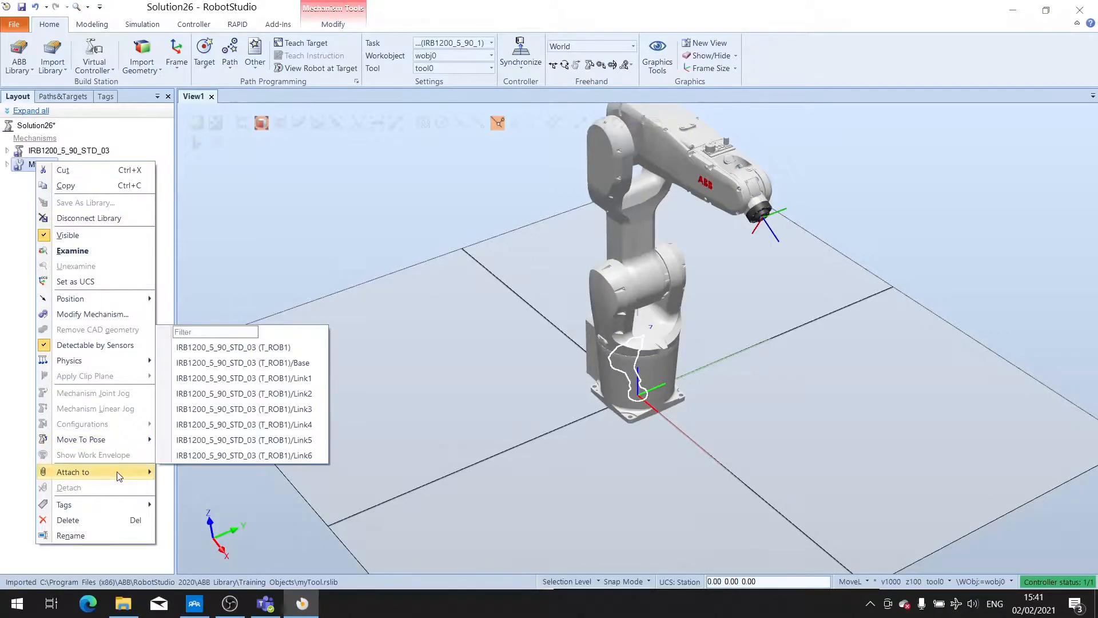
left_click(253, 347)
left_click(497, 357)
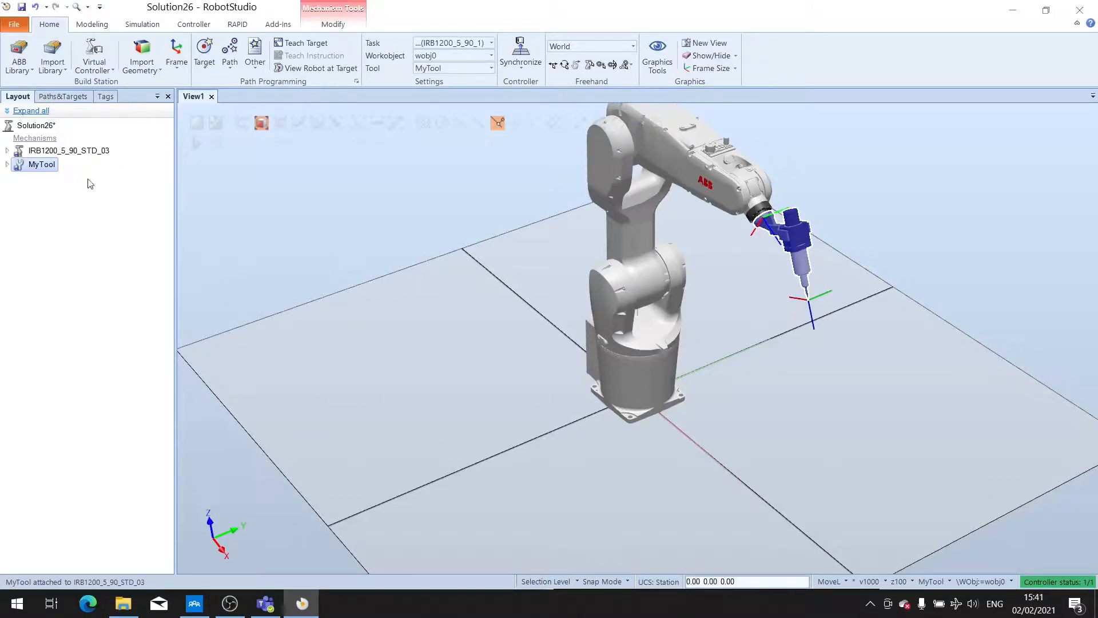
- Import the Curve Thing training object from the equipment library as the workpiece
left_click(52, 67)
mouse_move(75, 100)
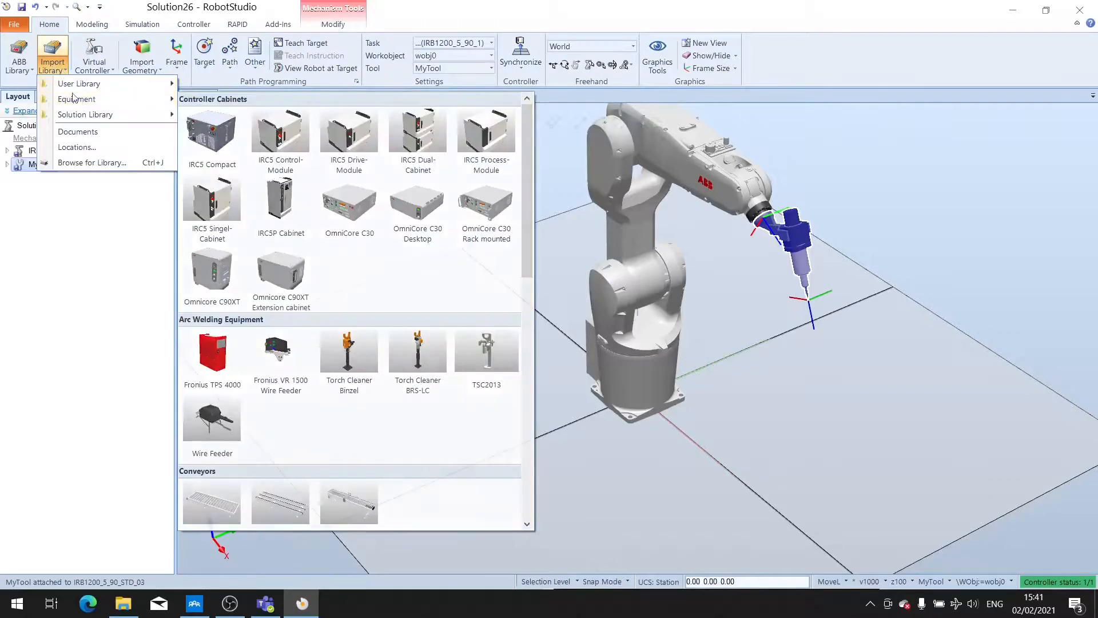
scroll(300, 390, "down", 10)
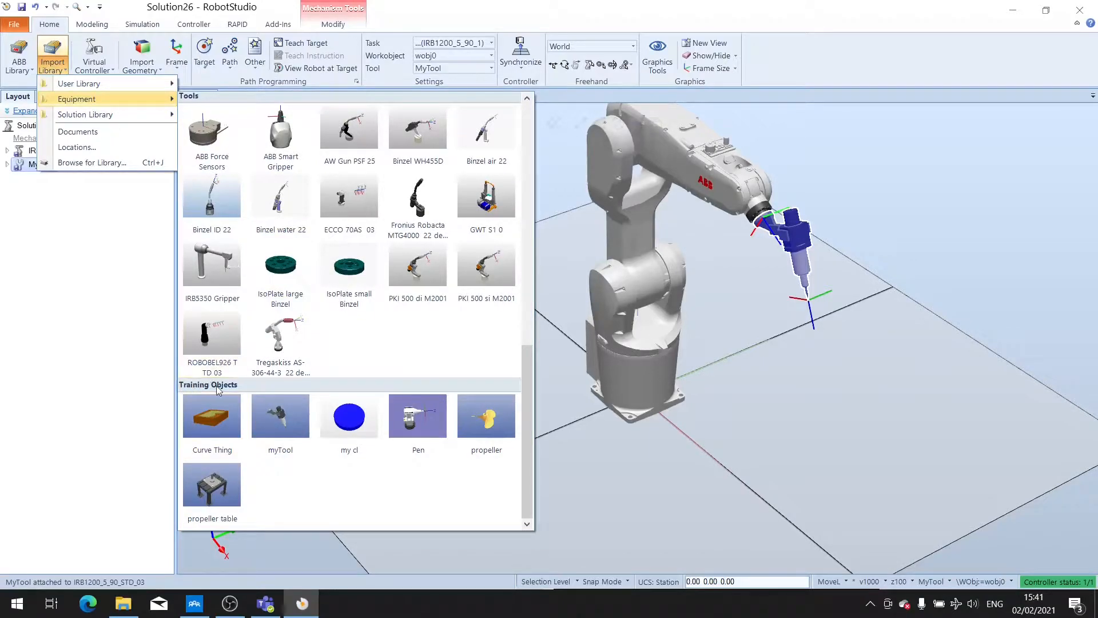
left_click(219, 451)
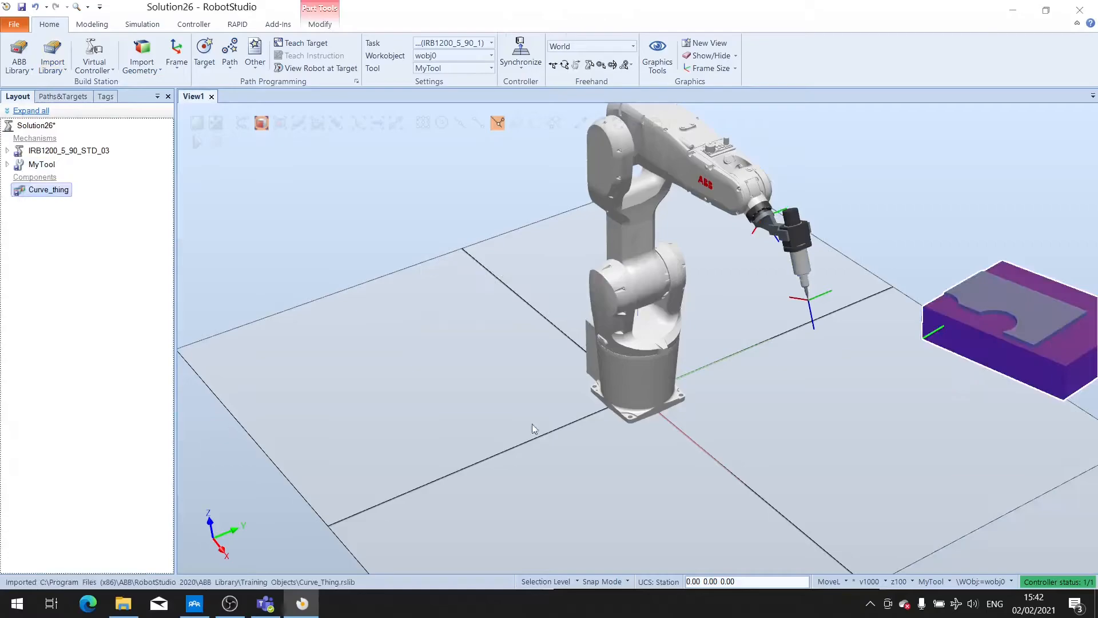
- Open the position settings of Curve_thing and set its X position to 500 mm relative to World
left_click_drag(917, 429, 768, 414, "ctrl+shift")
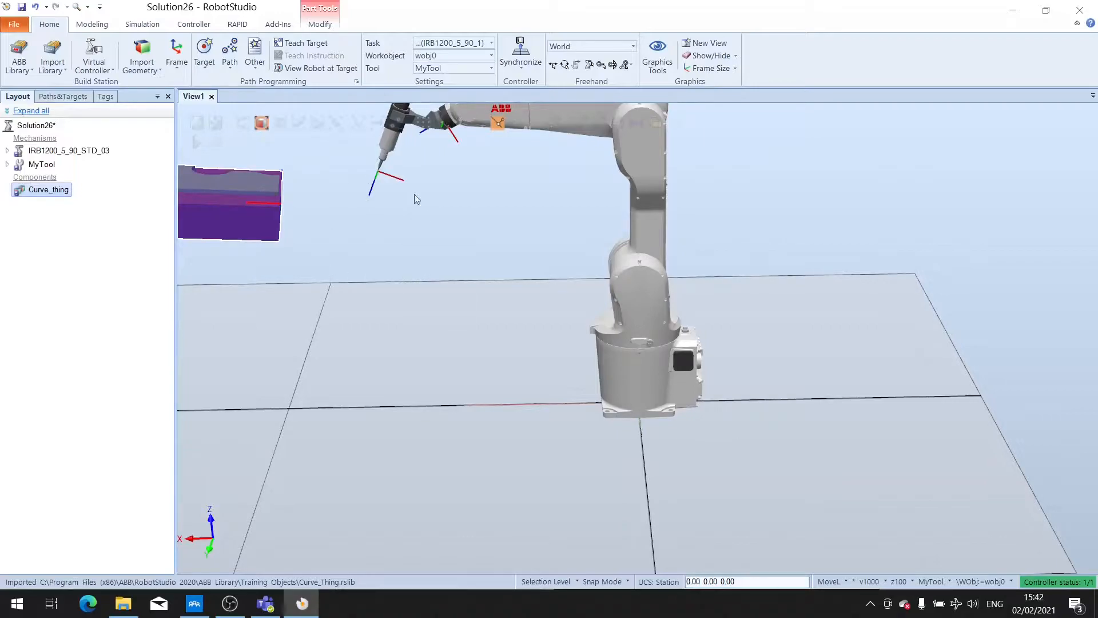
right_click(53, 190)
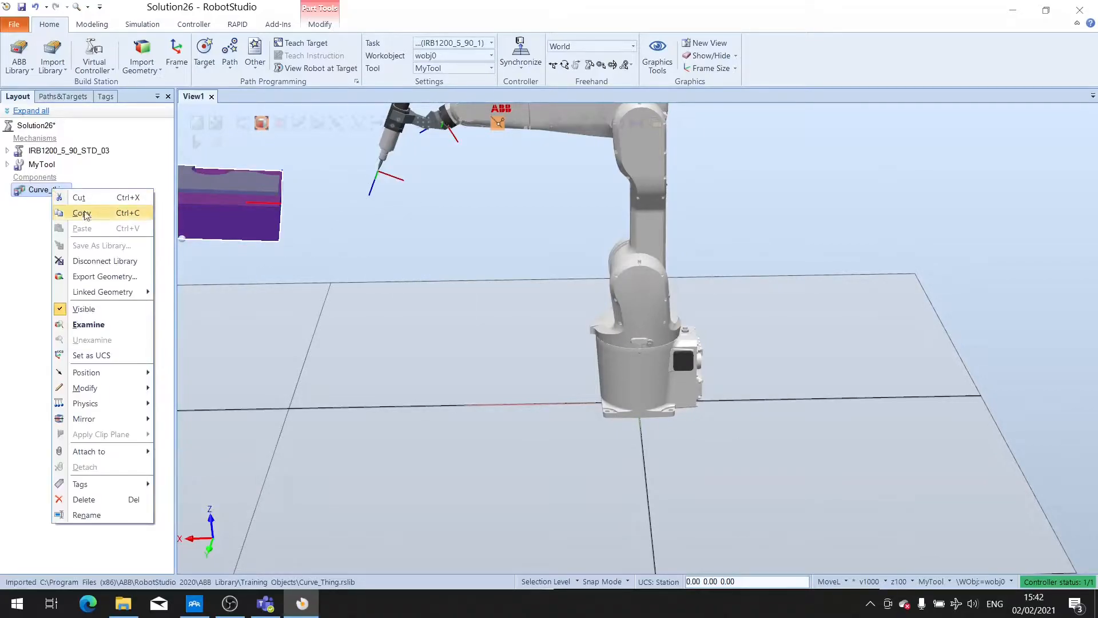
mouse_move(123, 375)
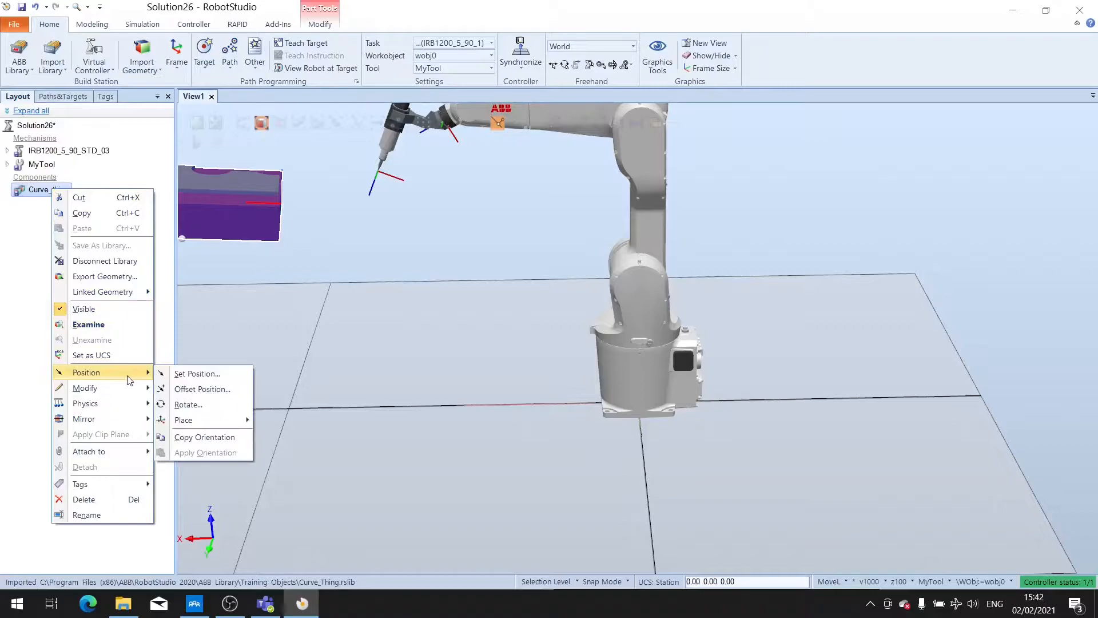
left_click(197, 374)
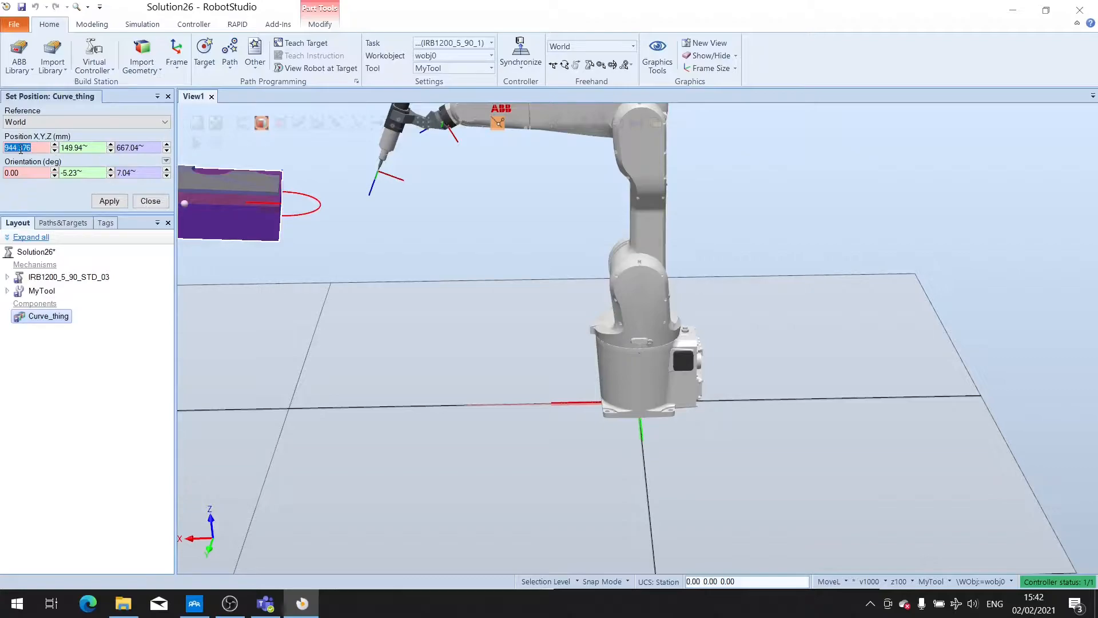
type("600")
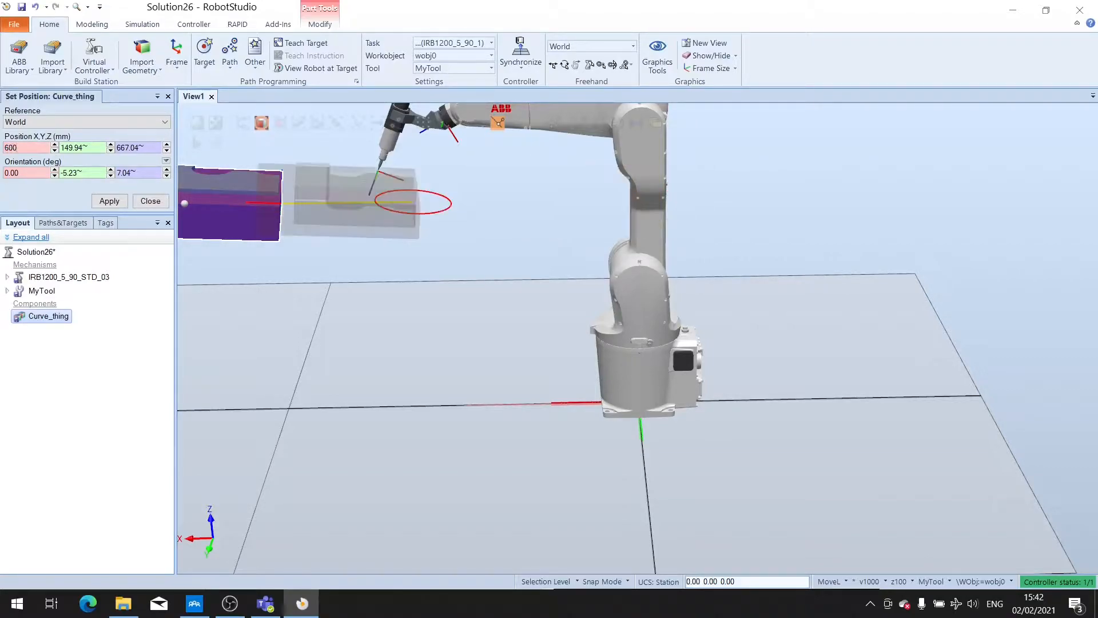
key("BackSpace")
key("BackSpace")
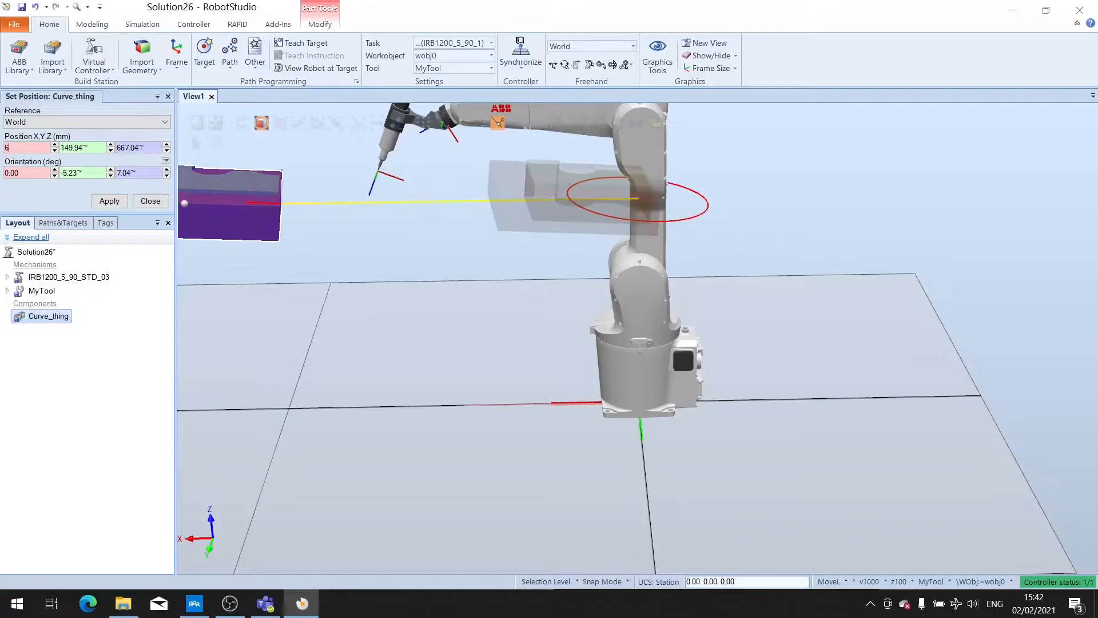
key("BackSpace")
type("500")
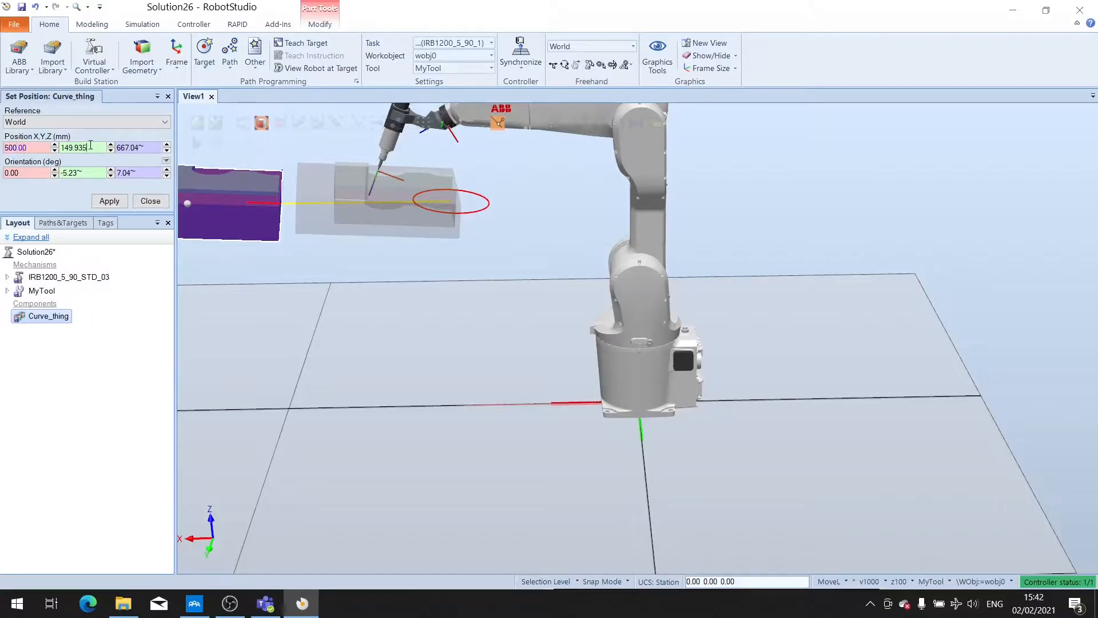
- Set the Y position of Curve_thing to -145 mm
left_click_drag(321, 351, 431, 343, "ctrl+shift")
double_click(91, 150)
type("0")
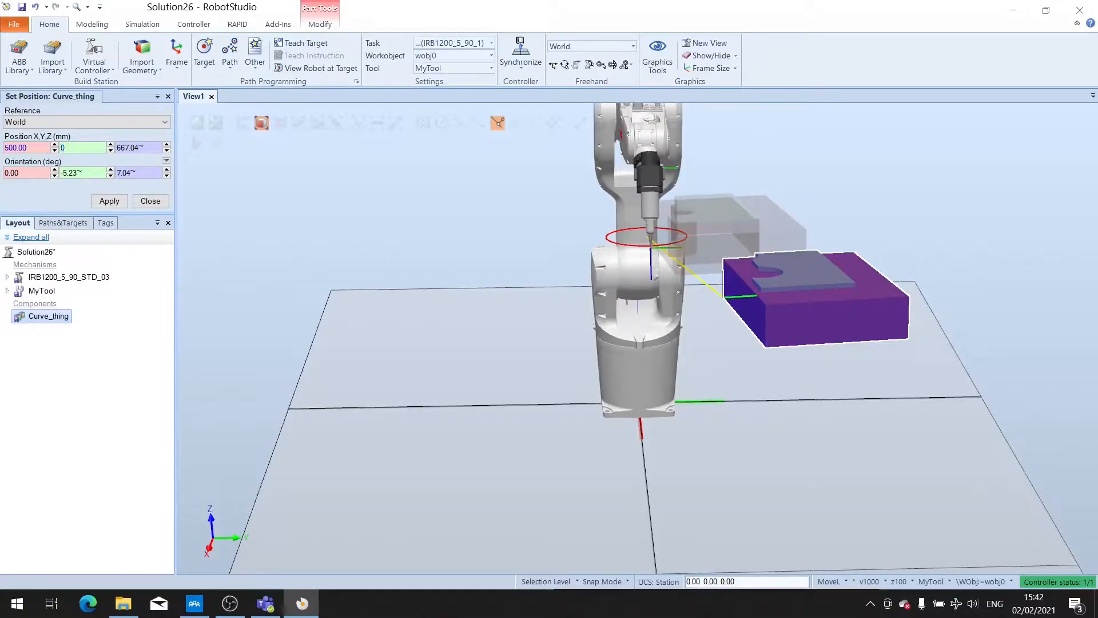
key("BackSpace")
type("-145")
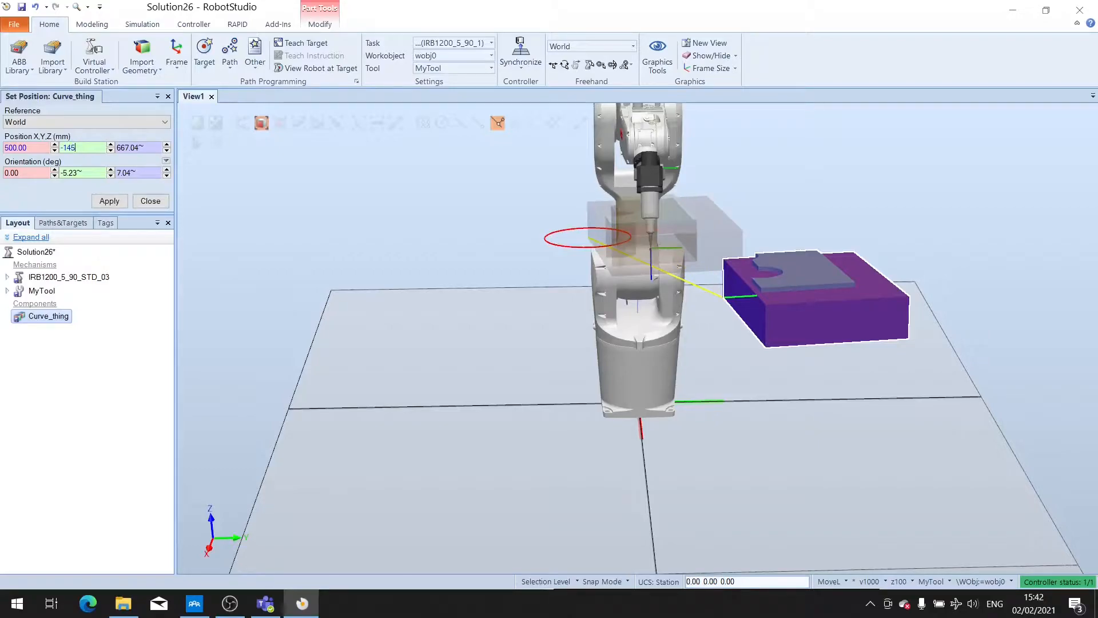
- Set the Z position of Curve_thing to 400 mm, apply the new placement and deselect the part
left_click_drag(582, 419, 488, 412, "ctrl+shift")
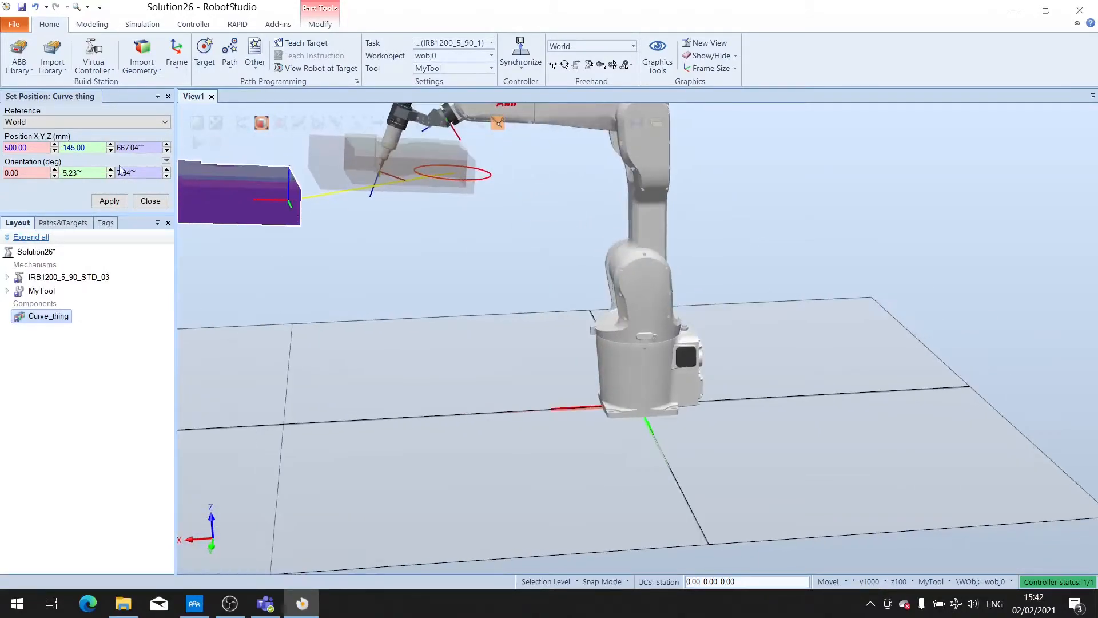
left_click(136, 147)
type("400")
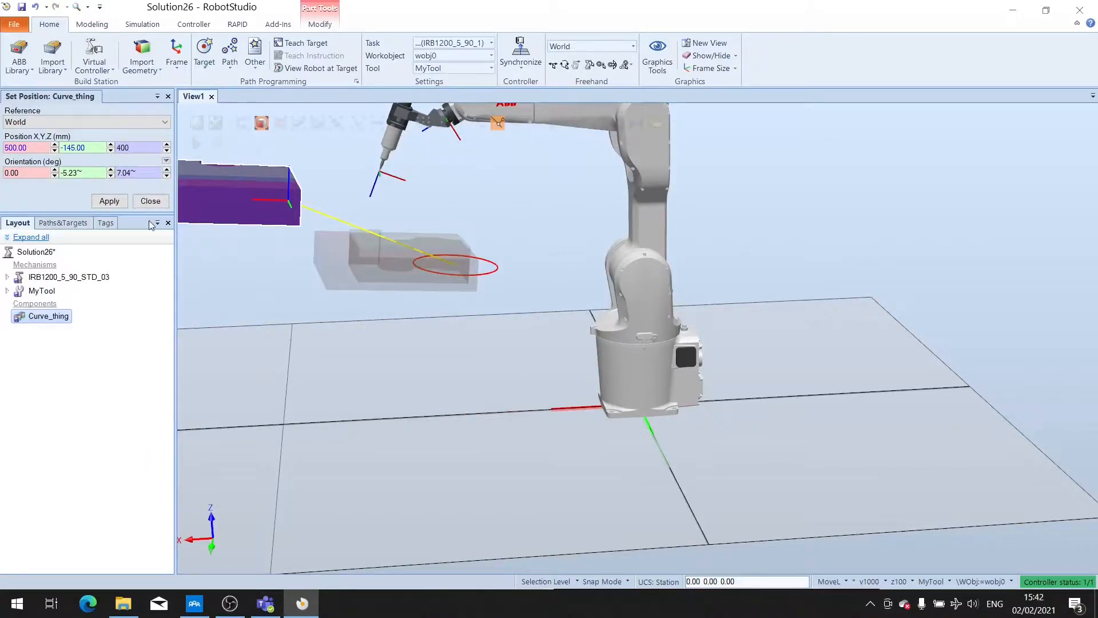
left_click(109, 200)
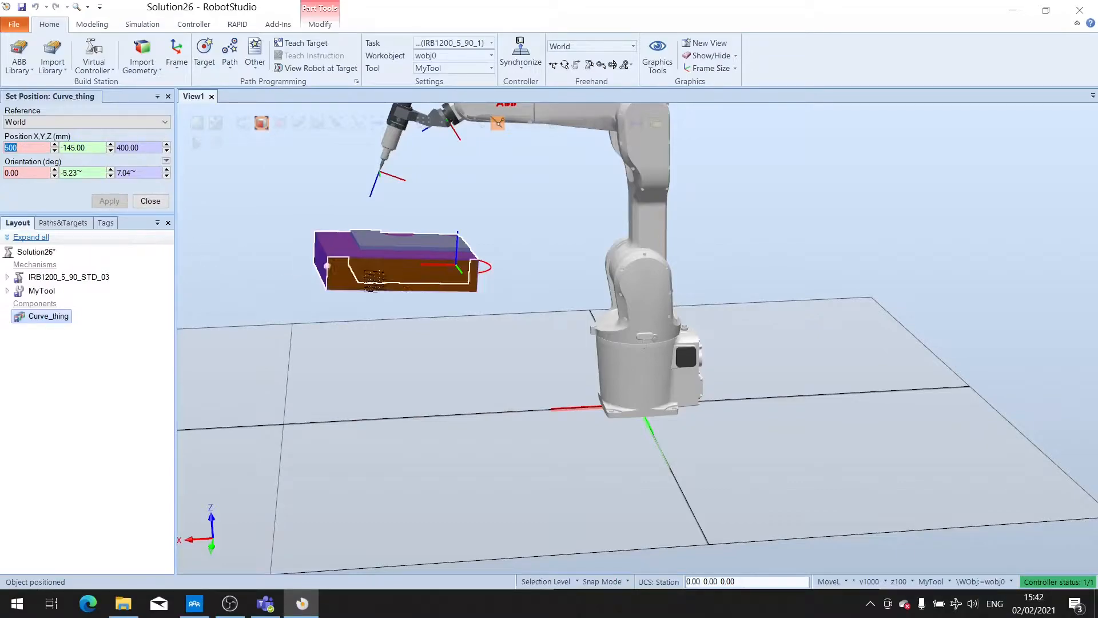
left_click_drag(422, 373, 540, 407, "ctrl+shift")
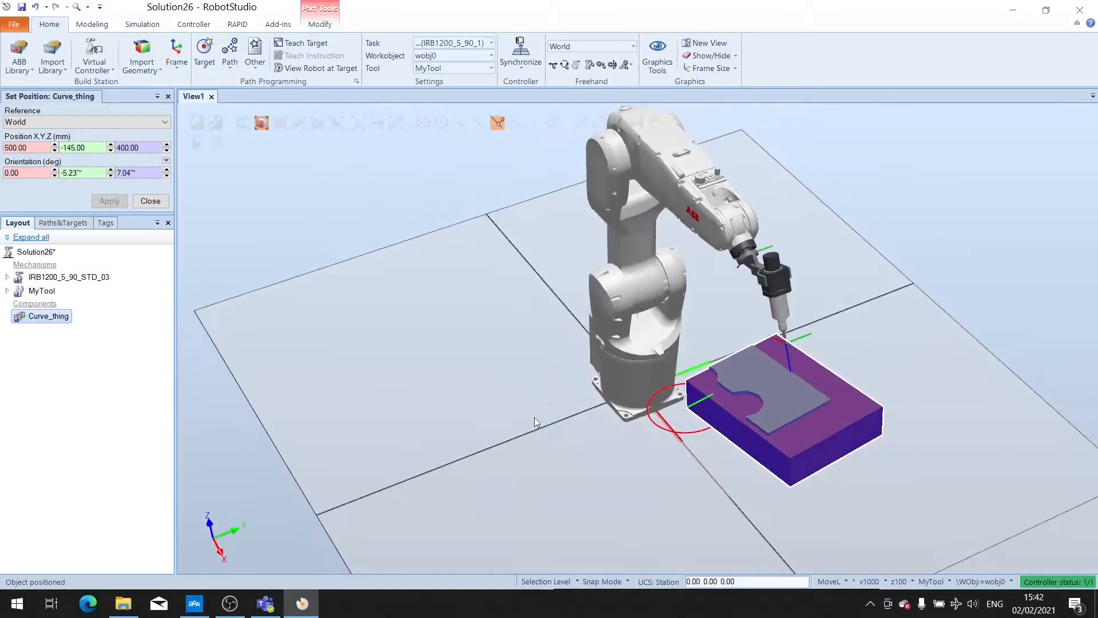
left_click(509, 441)
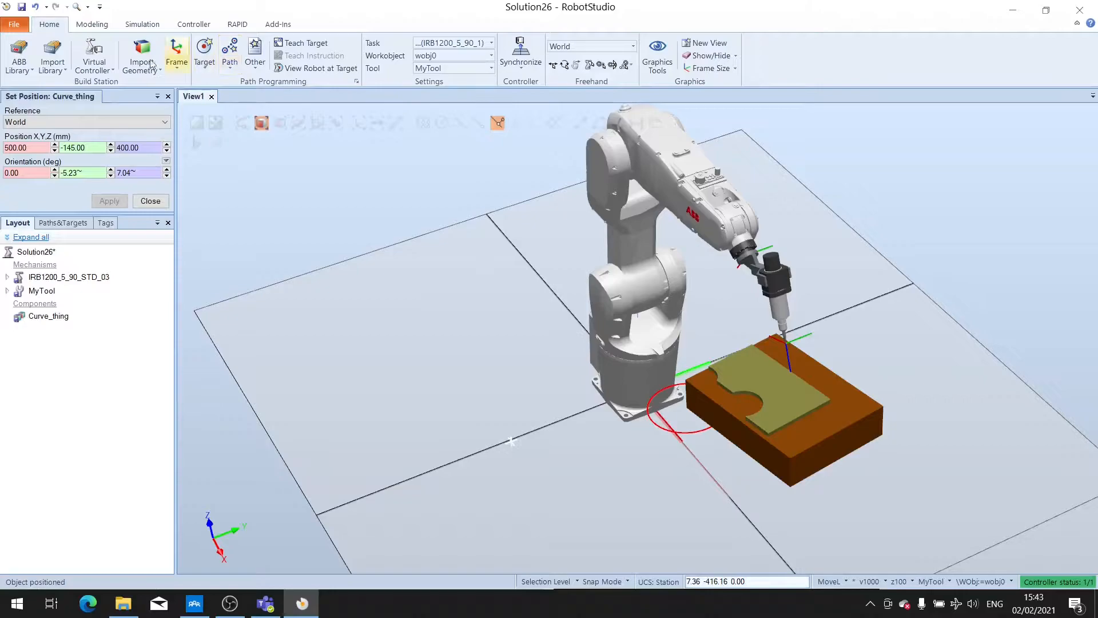
- Start an AutoPath and set its approximation to Circular
key("ctrl")
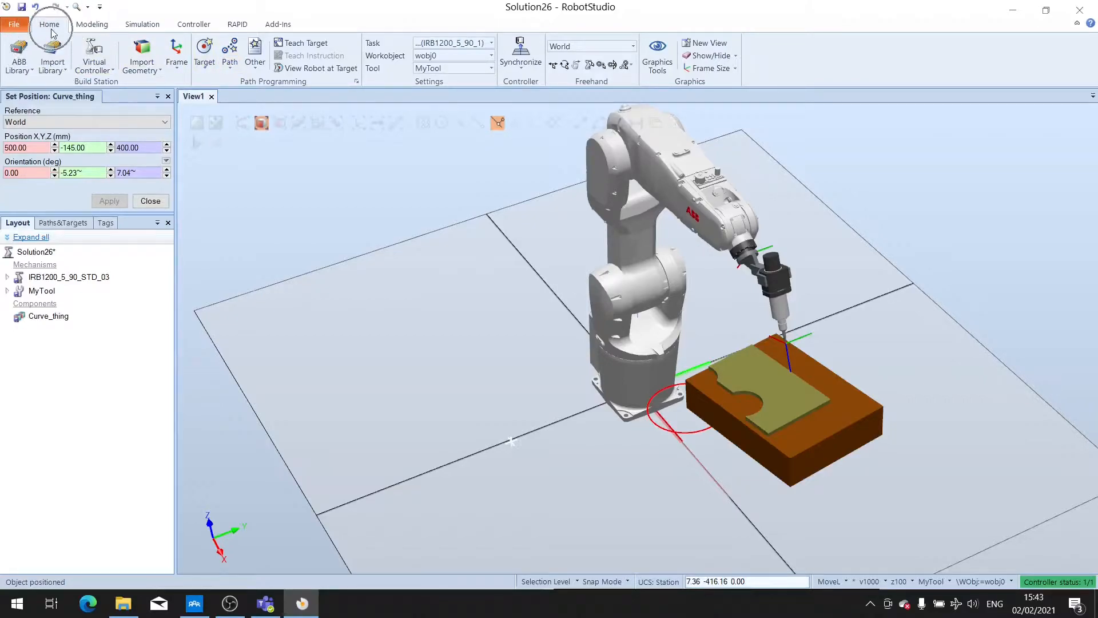
left_click(230, 57)
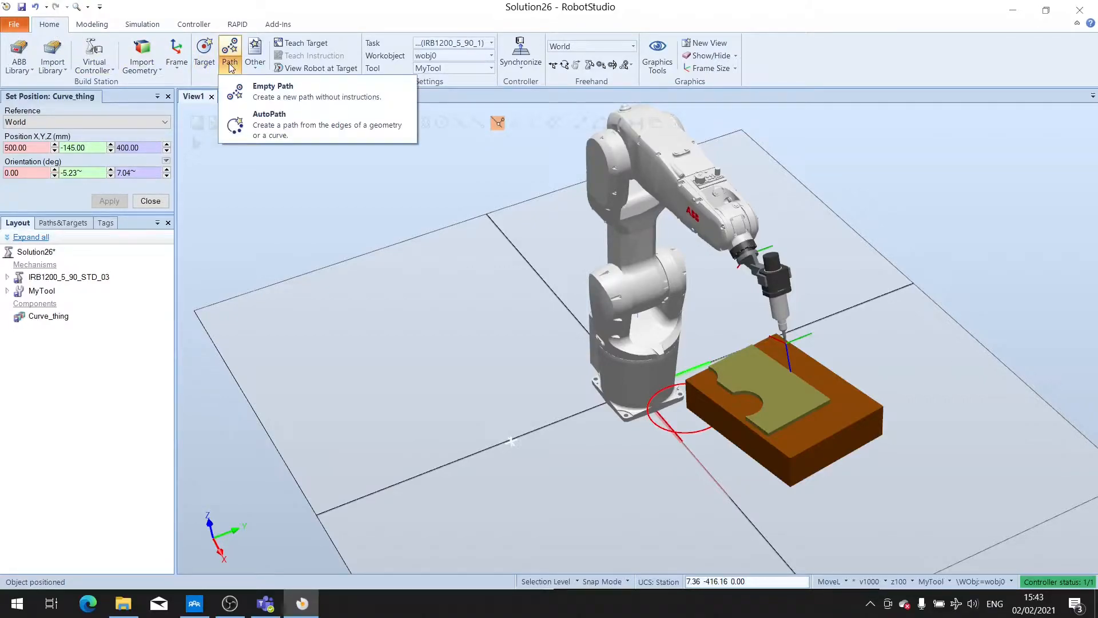
left_click(277, 123)
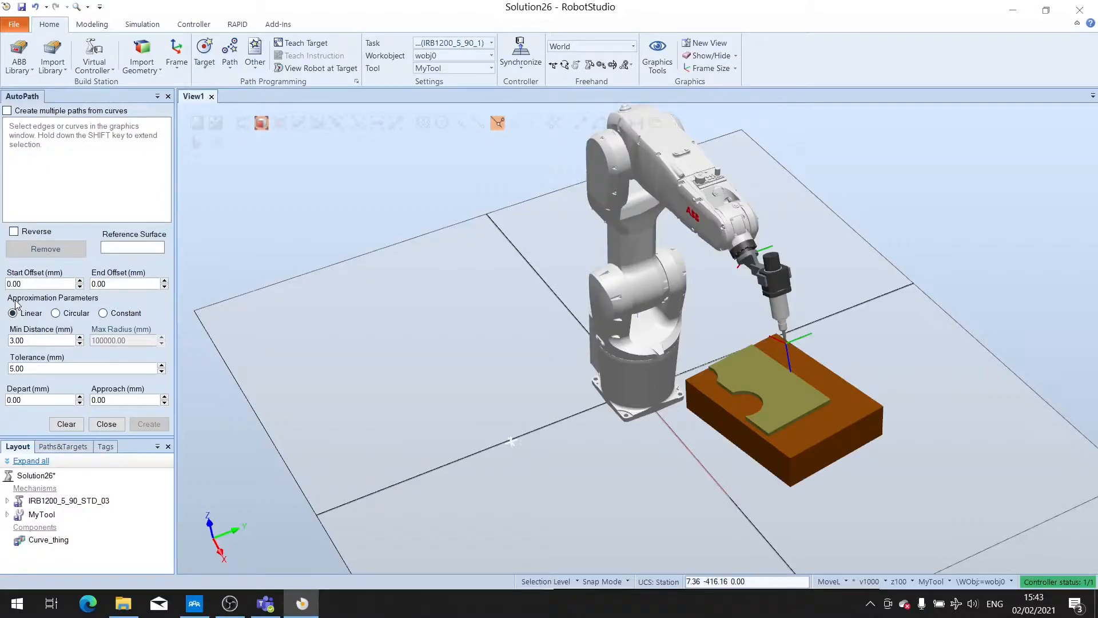
left_click(55, 313)
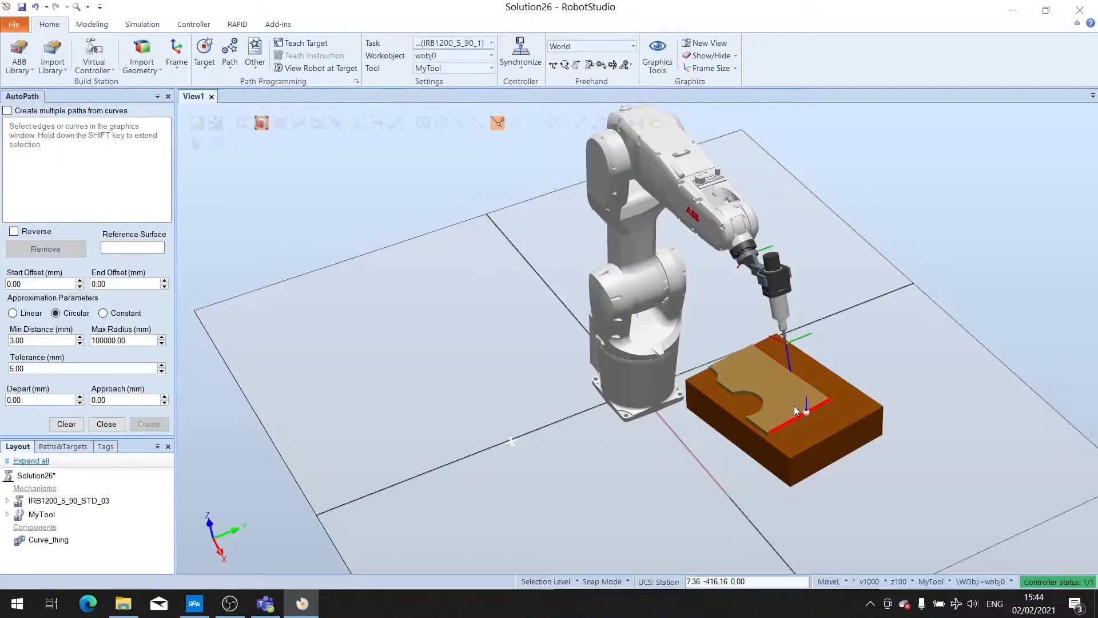
- Select the seven edges around the plate's top contour, starting with the long straight edge, create the path from them and close AutoPath
left_click(788, 372)
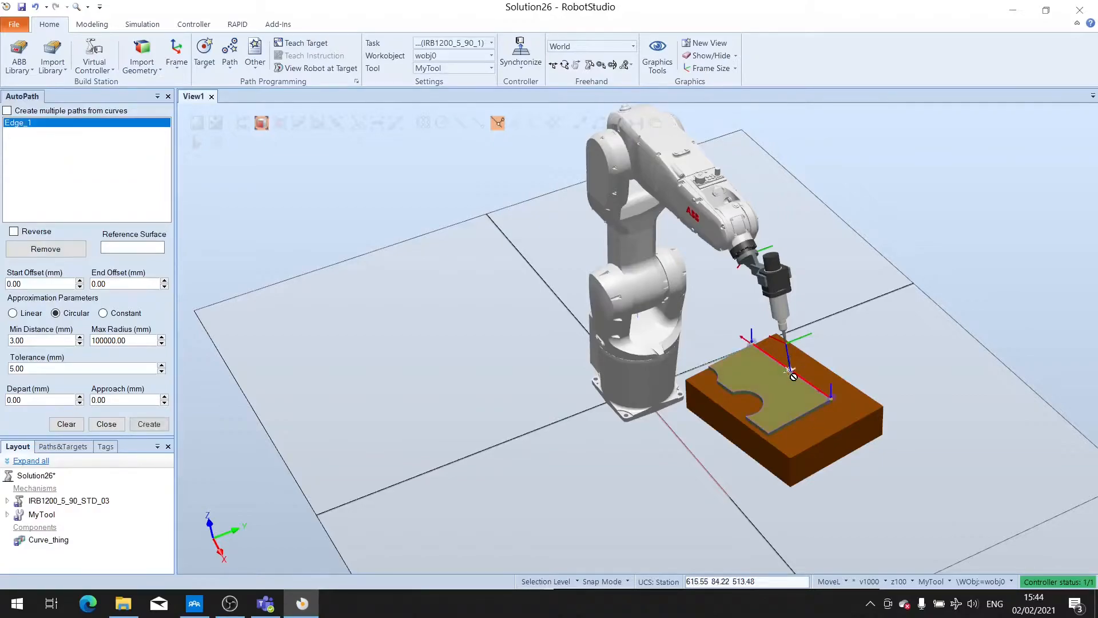
left_click(799, 421)
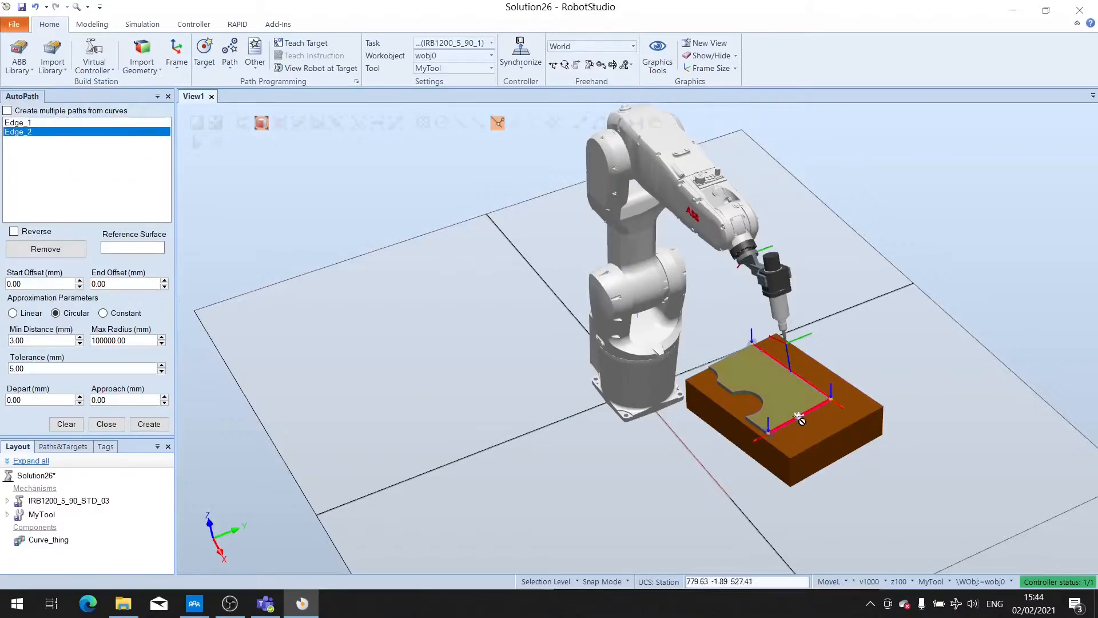
left_click(756, 424)
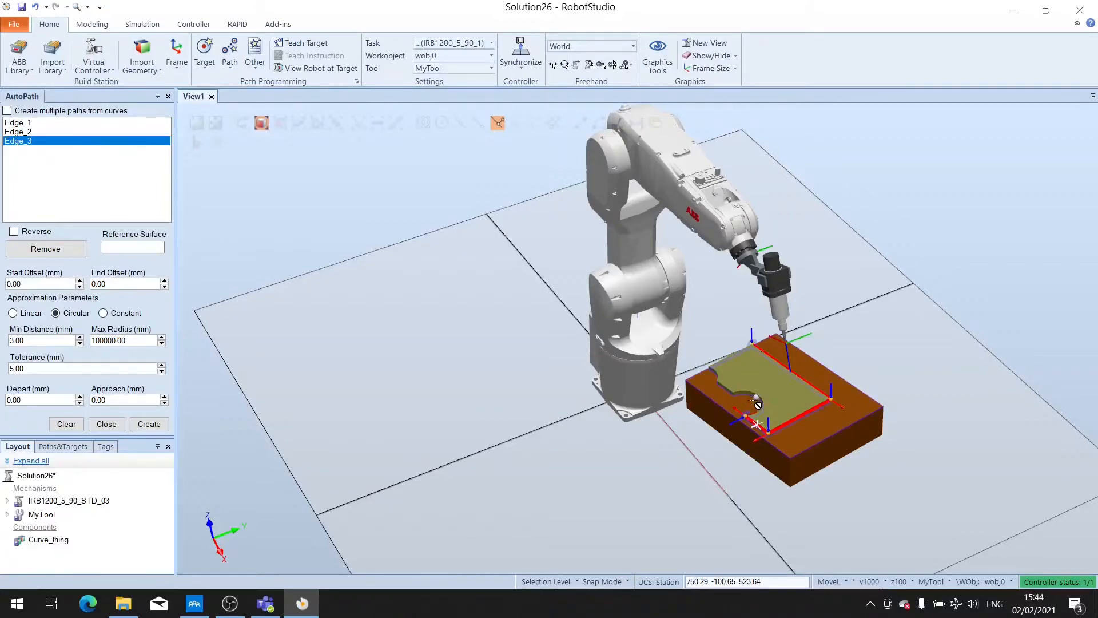
left_click(760, 400)
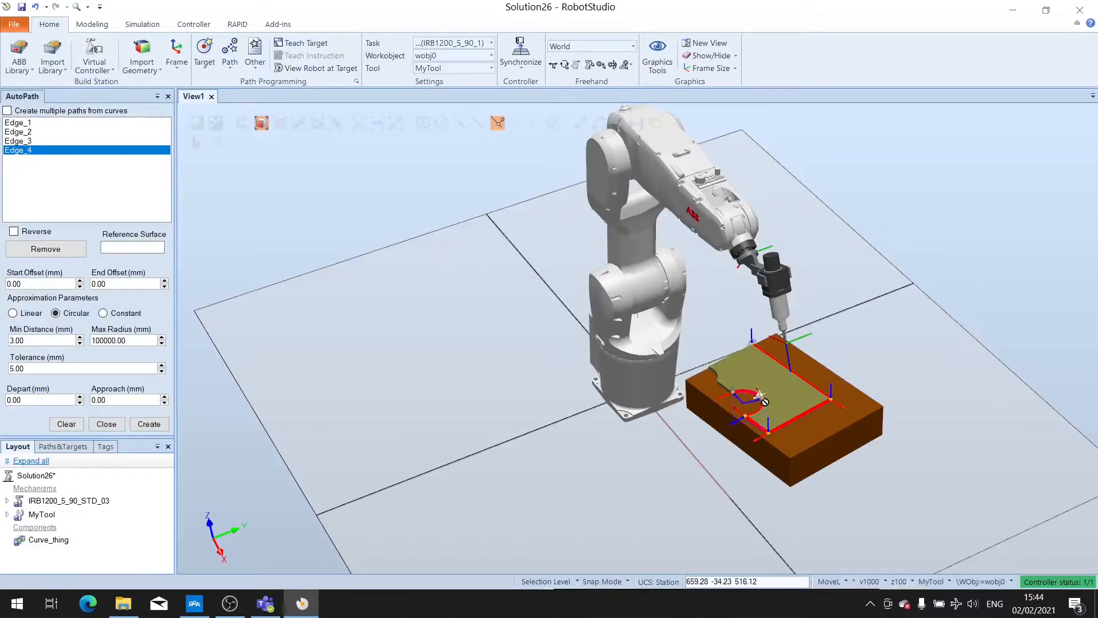
left_click(722, 382)
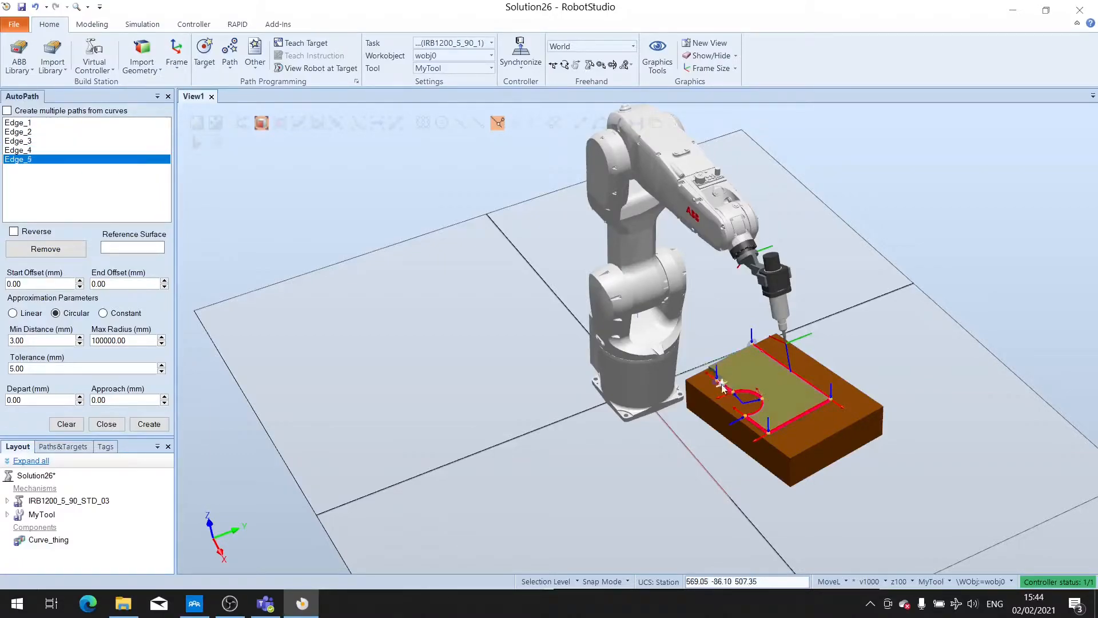
left_click(714, 366)
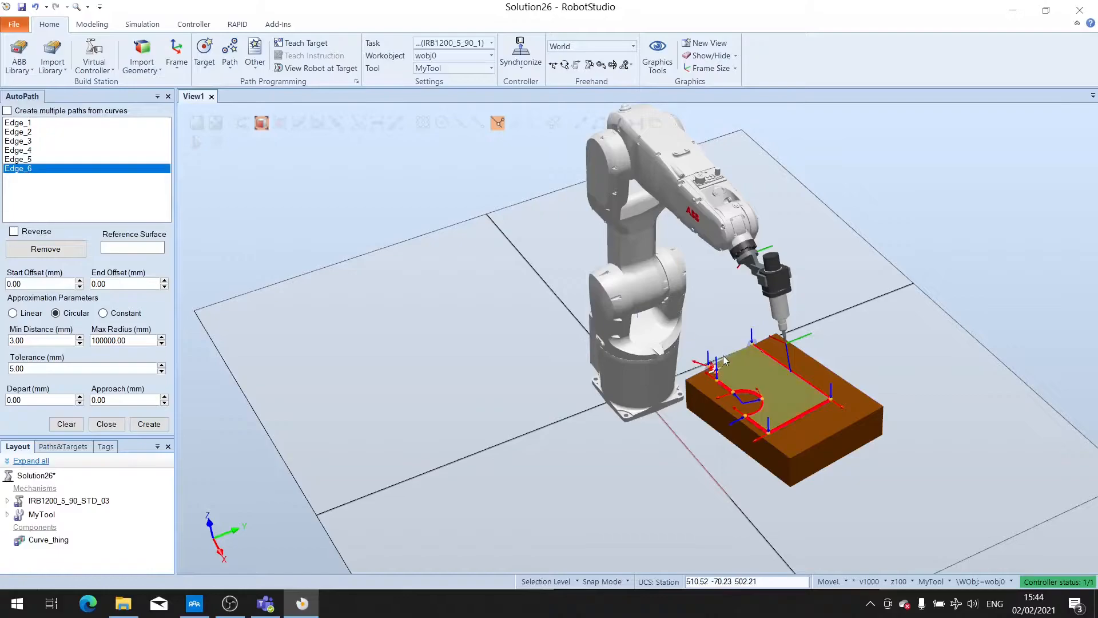
left_click(730, 358)
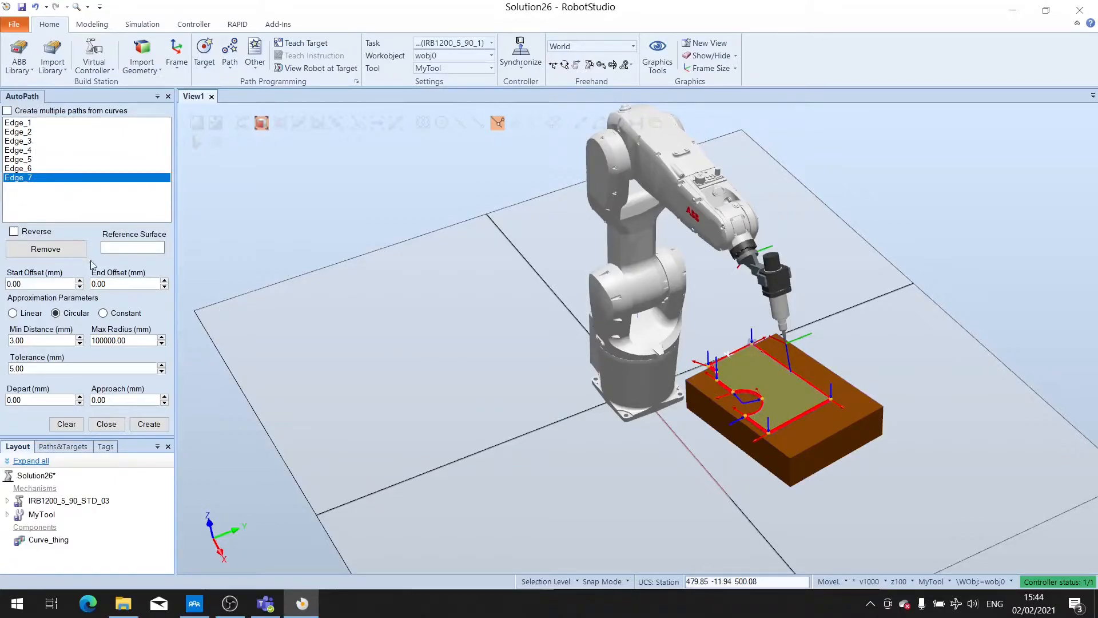
left_click(153, 425)
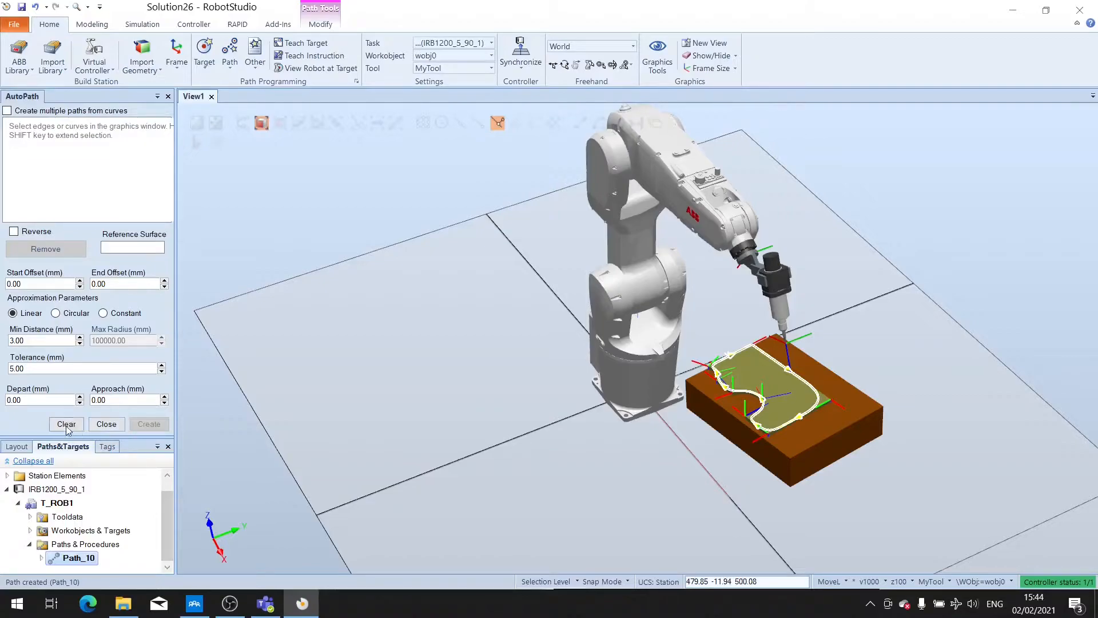
left_click(106, 423)
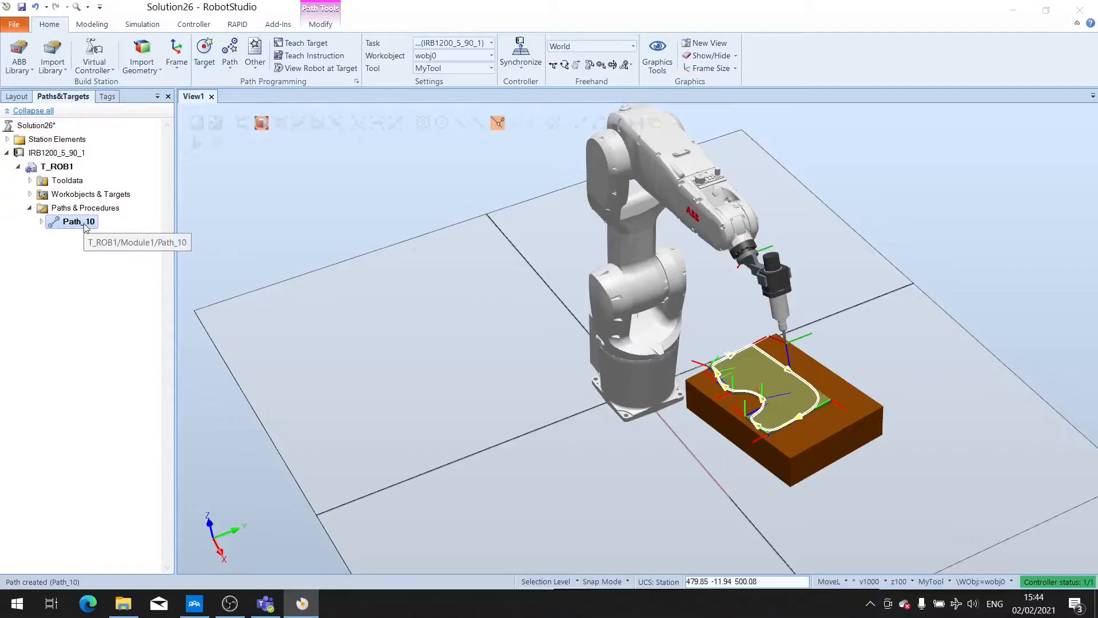
- Expand Path_10 and the wobj0_of frame under wobj0 to list the move instructions and targets
left_click(41, 223)
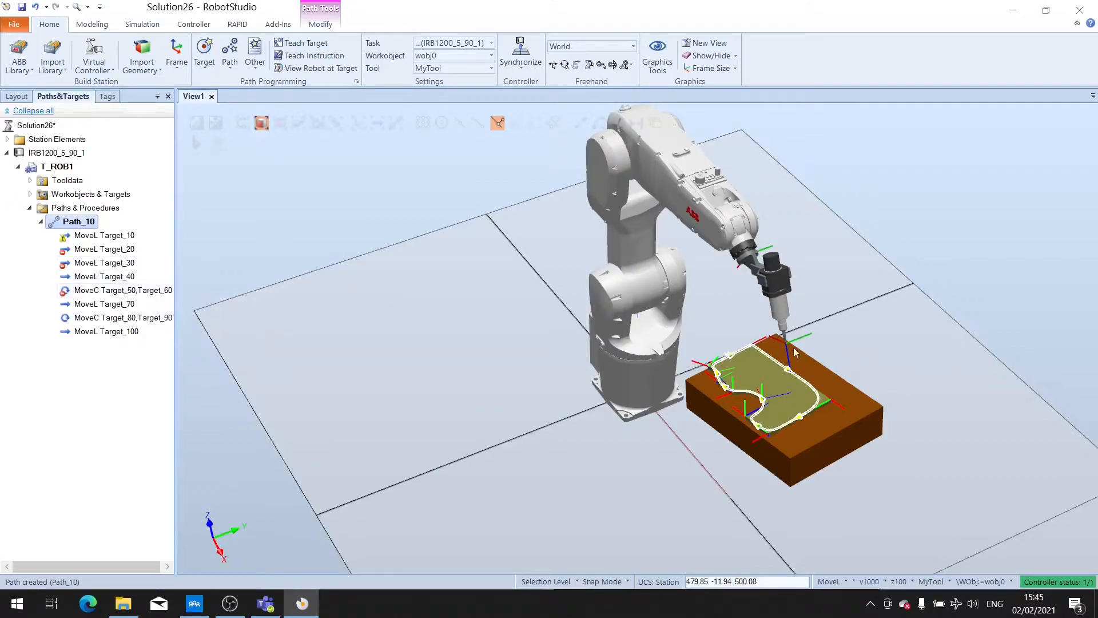
left_click(30, 195)
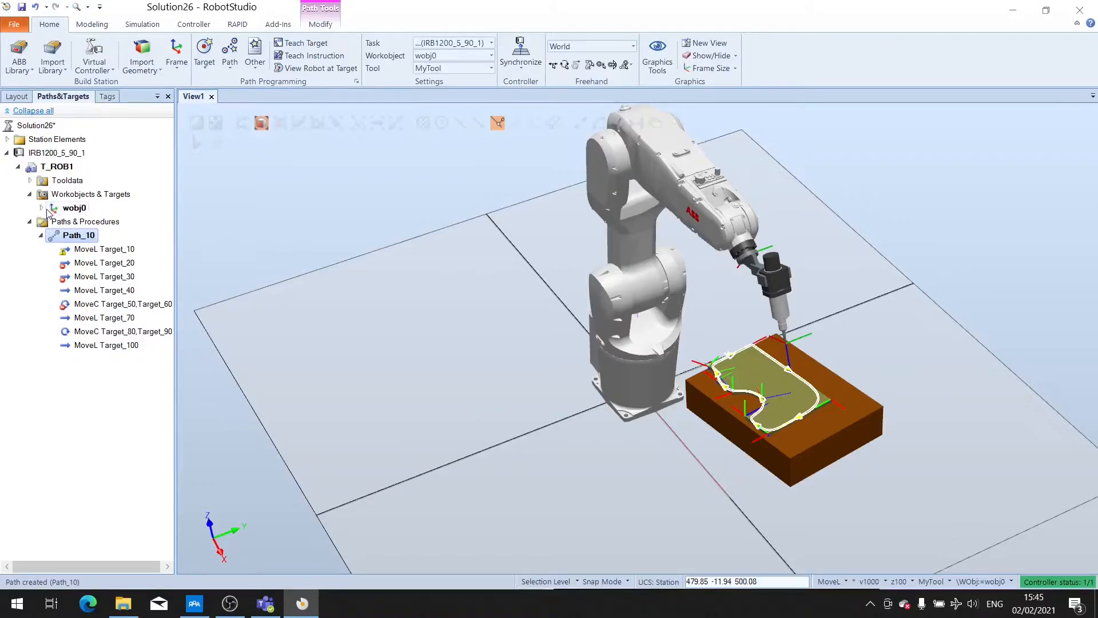
left_click(42, 207)
left_click(53, 222)
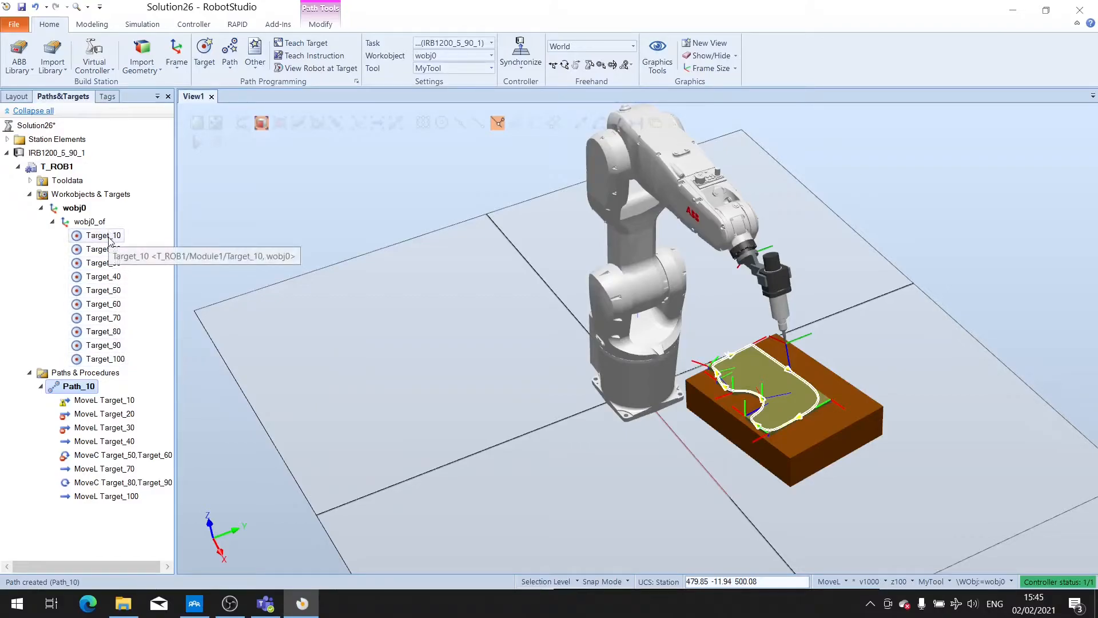
- Select all move instructions of Path_10, from Target_10 through Target_100, and set their zone to fine
left_click_drag(869, 424, 703, 446, "ctrl+shift")
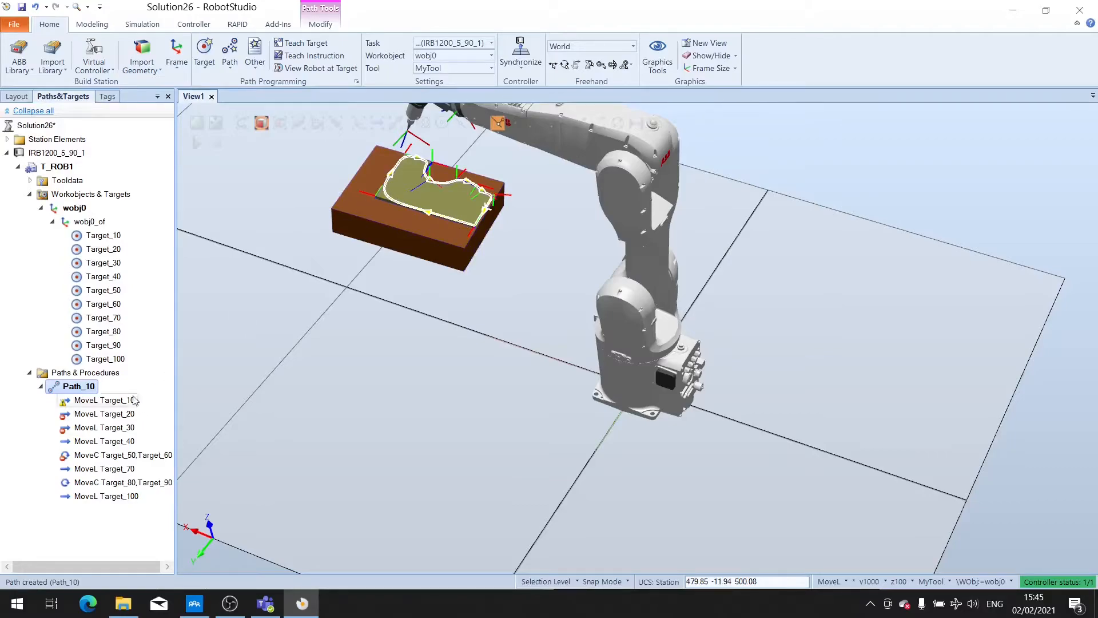
left_click(114, 401)
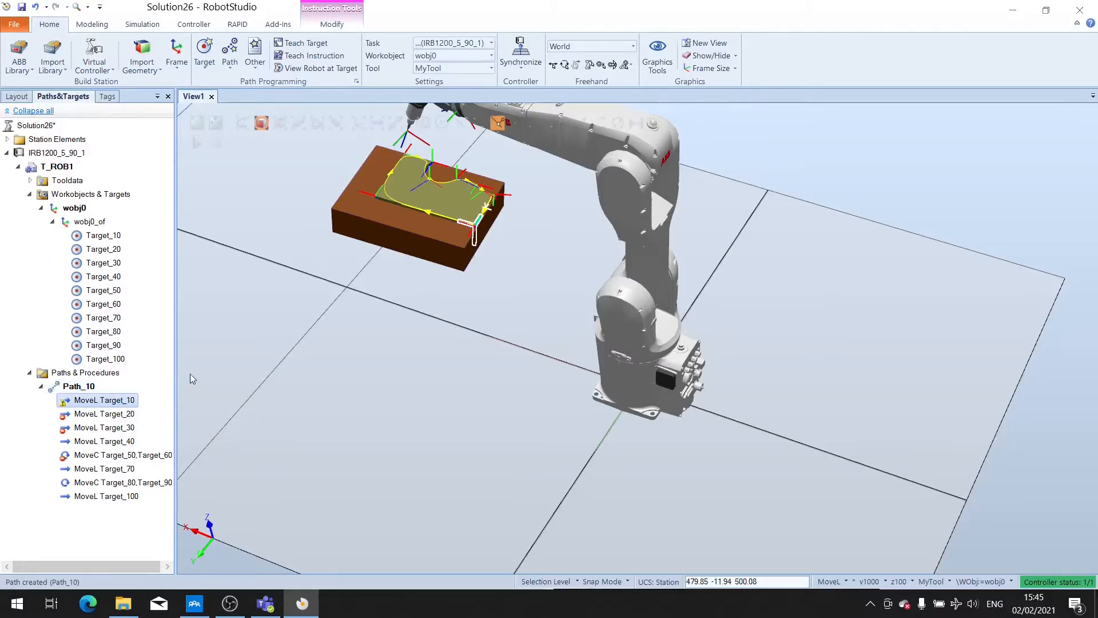
key("shift+Down")
key("shift+Down")
key("shift+Down")
key("shift+Down")
key("shift+Down")
key("shift+Down")
key("shift+Down")
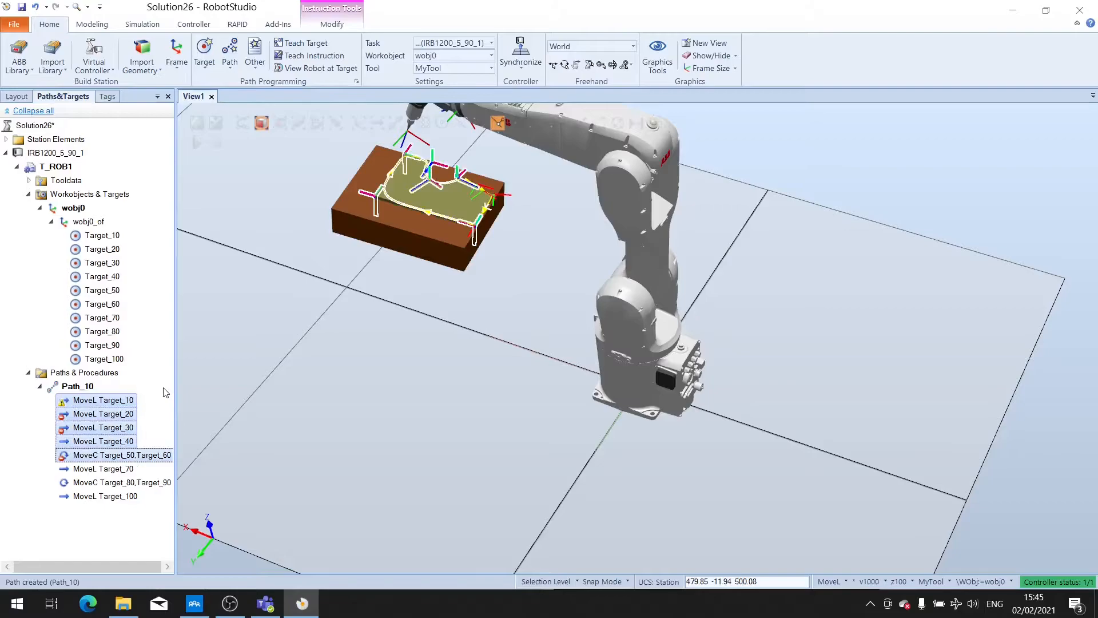
right_click(101, 431)
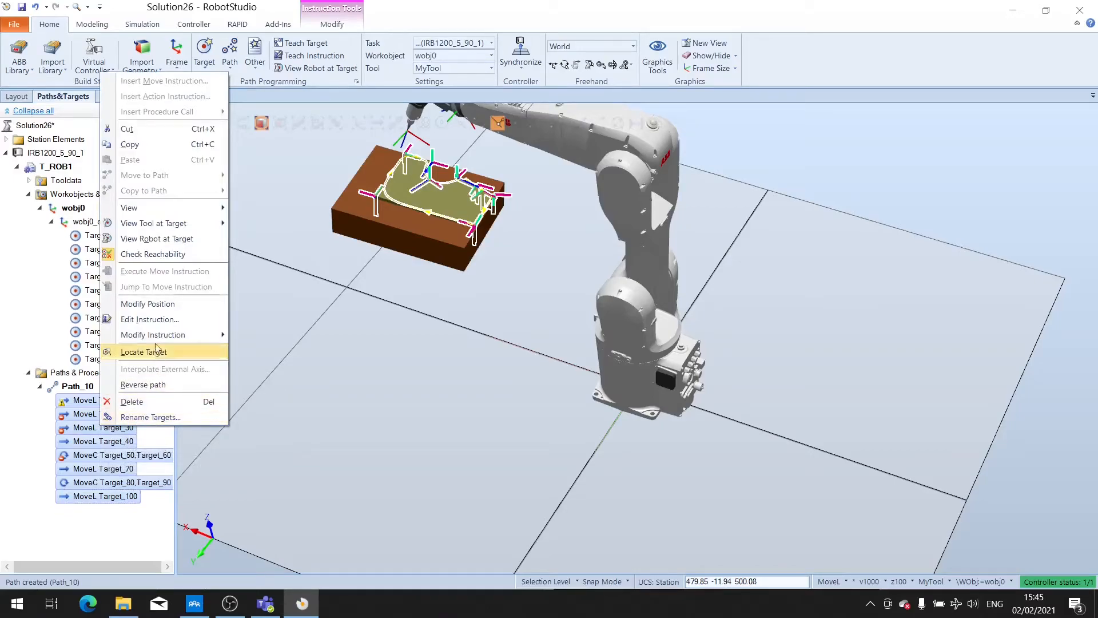
mouse_move(158, 337)
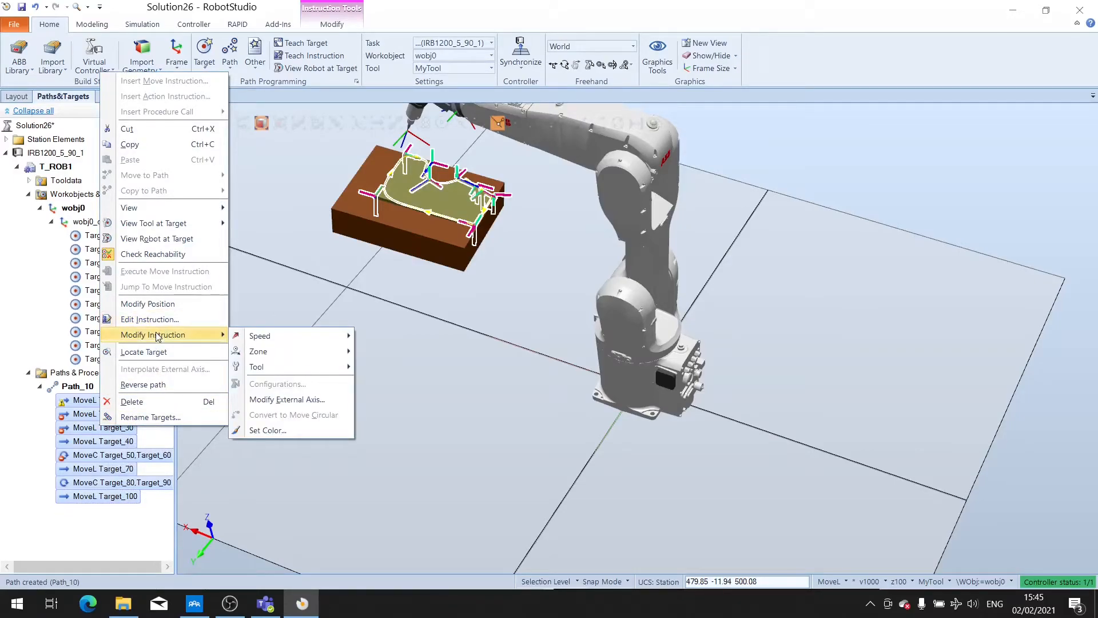
mouse_move(266, 354)
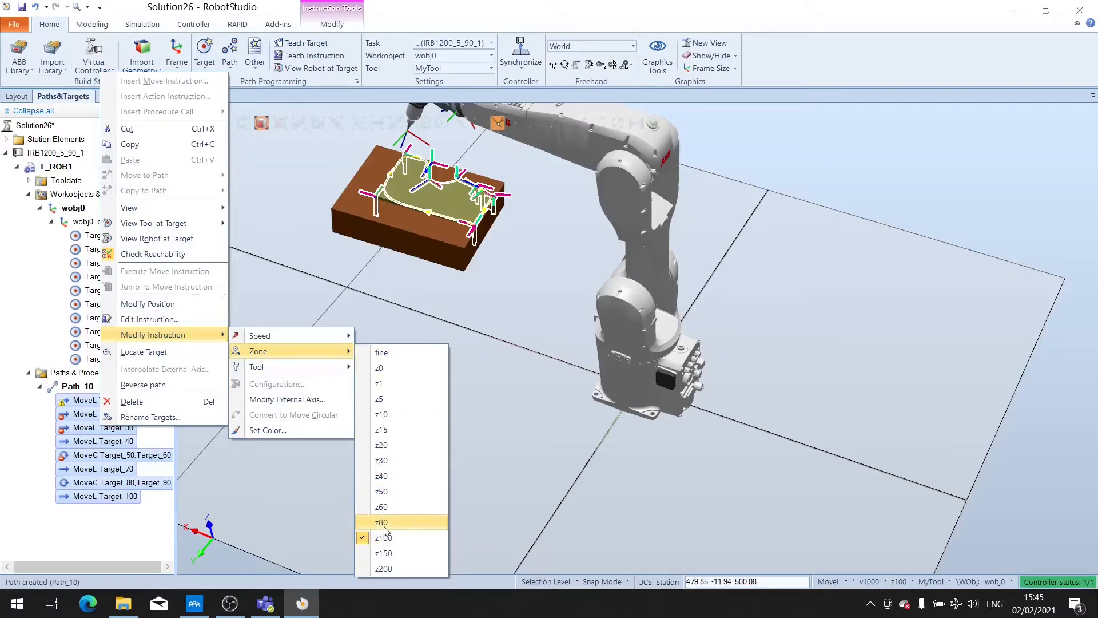
left_click(381, 354)
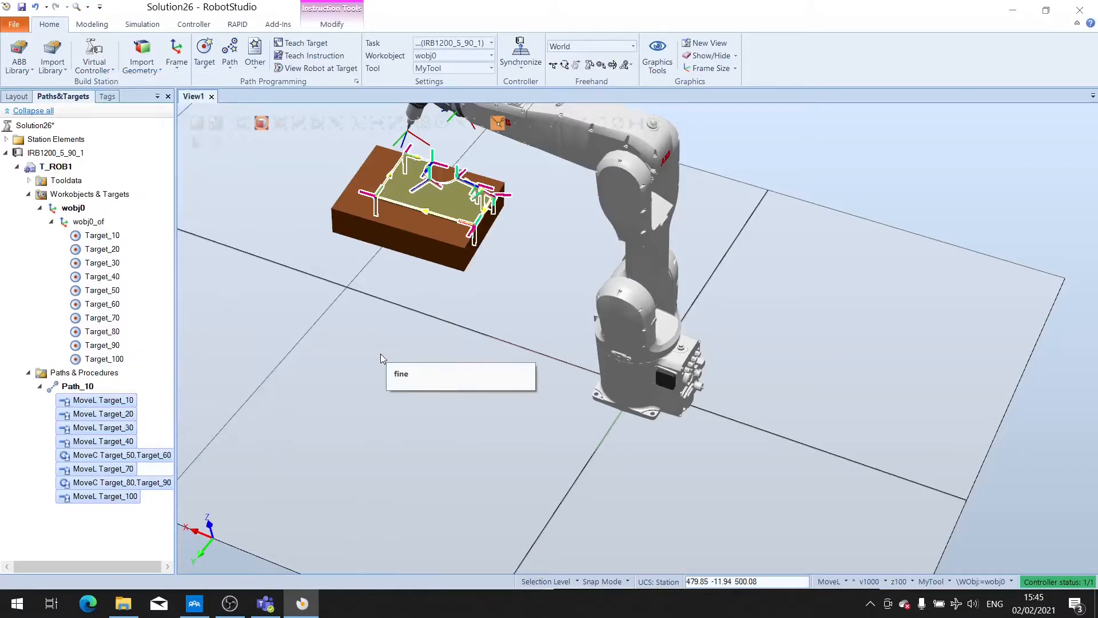
- Display MyTool at Target_10 to preview the tool's orientation on the workpiece
left_click_drag(477, 277, 461, 307, "ctrl+shift")
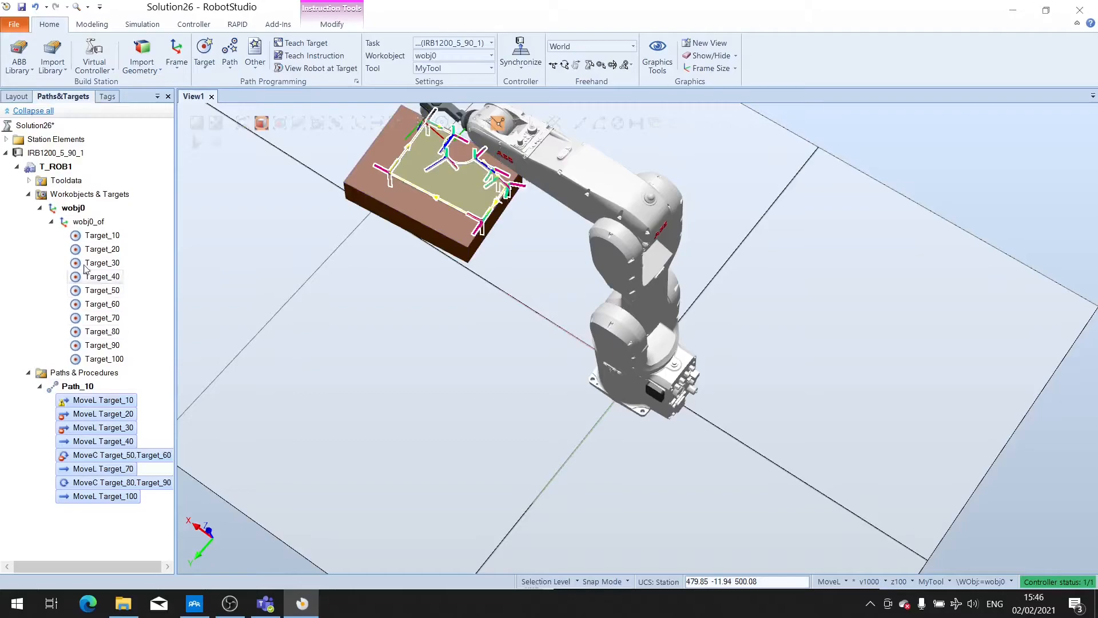
left_click_drag(429, 422, 407, 380, "ctrl+shift")
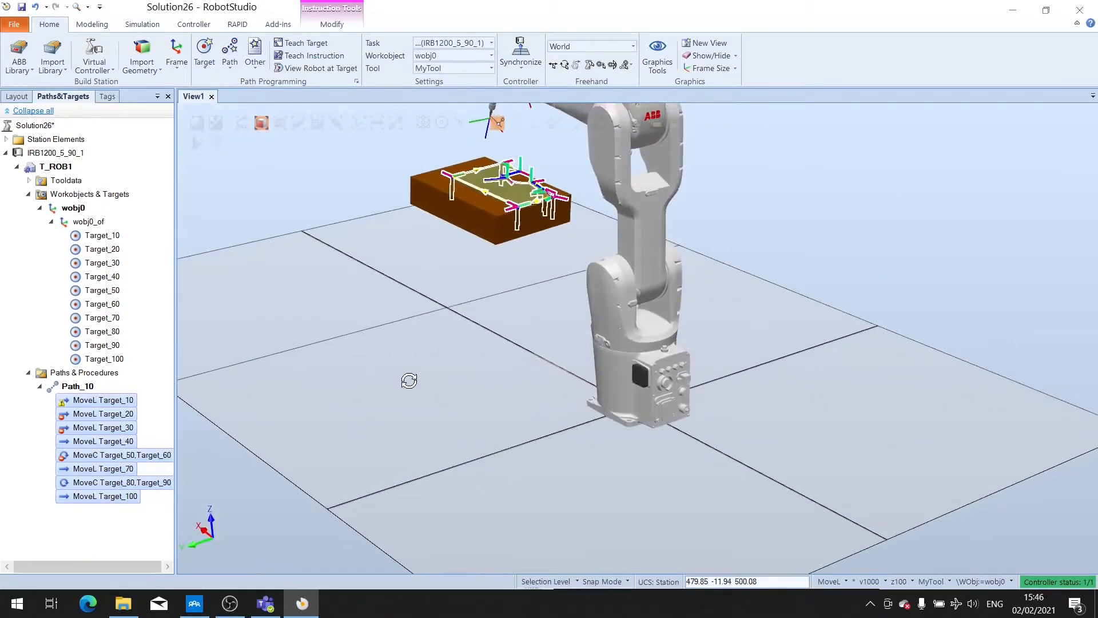
left_click(96, 235)
left_click_drag(461, 369, 498, 324, "ctrl+shift")
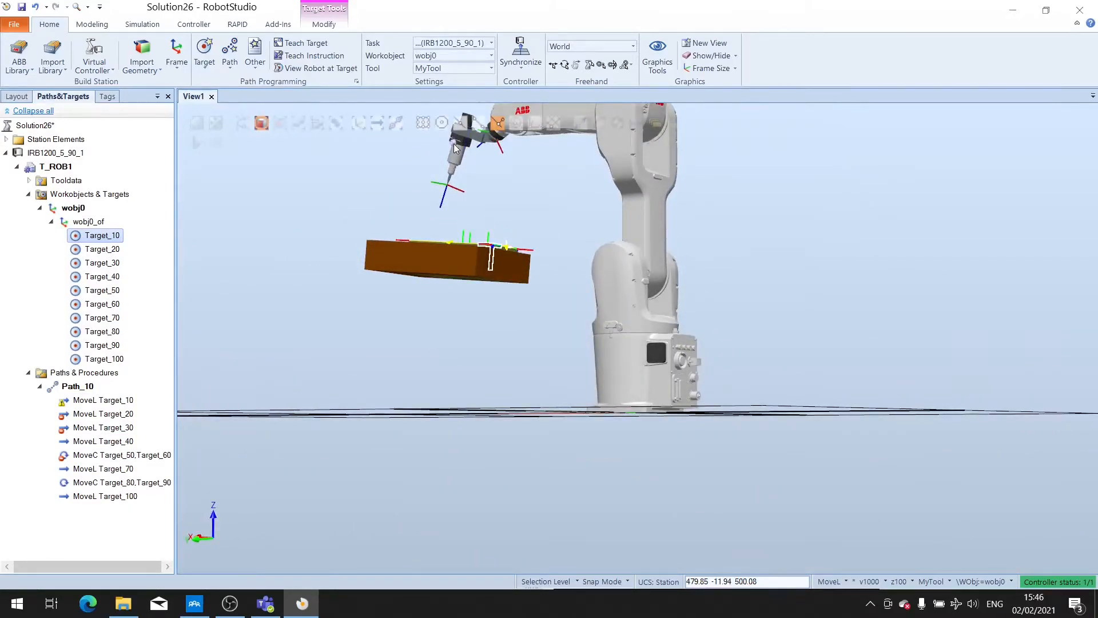
left_click_drag(481, 330, 465, 367, "ctrl+shift")
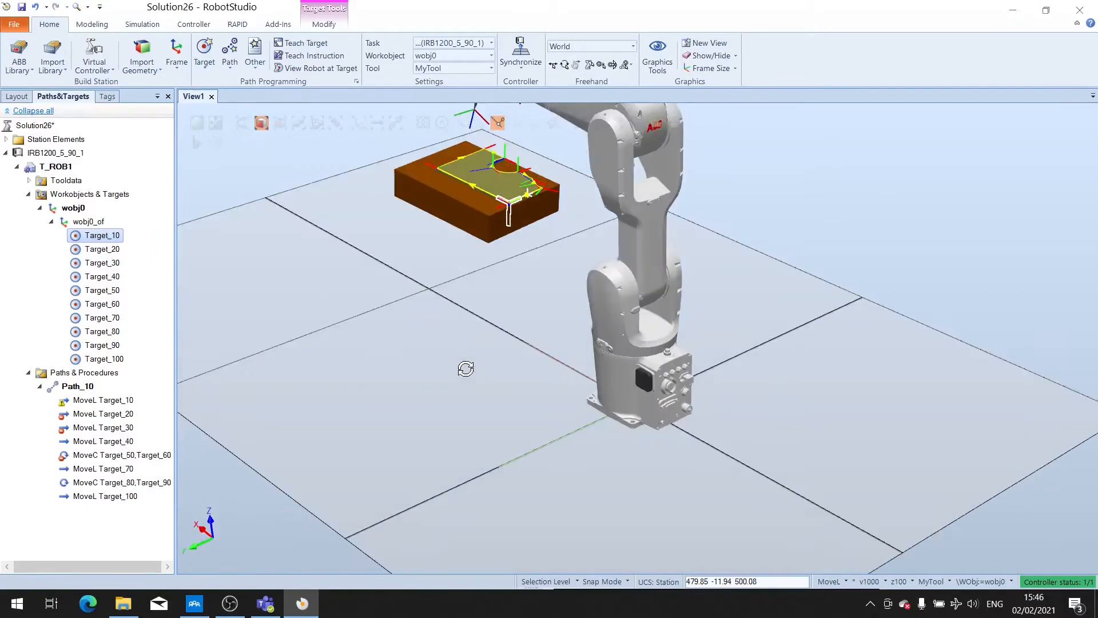
right_click(101, 241)
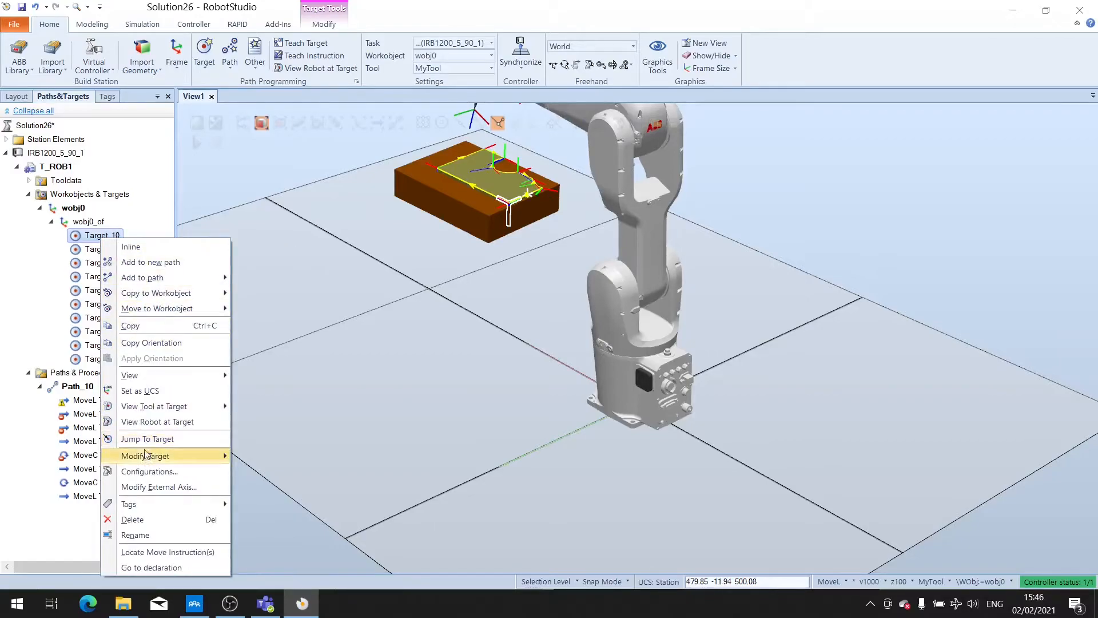
mouse_move(157, 407)
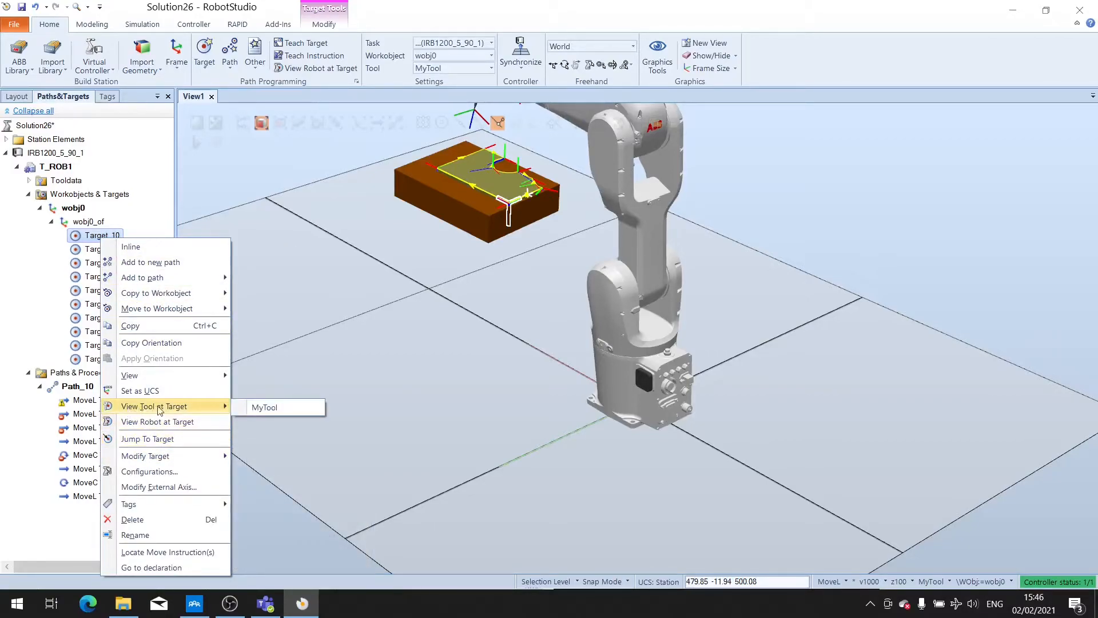
left_click(270, 407)
left_click_drag(505, 302, 550, 313, "ctrl+shift")
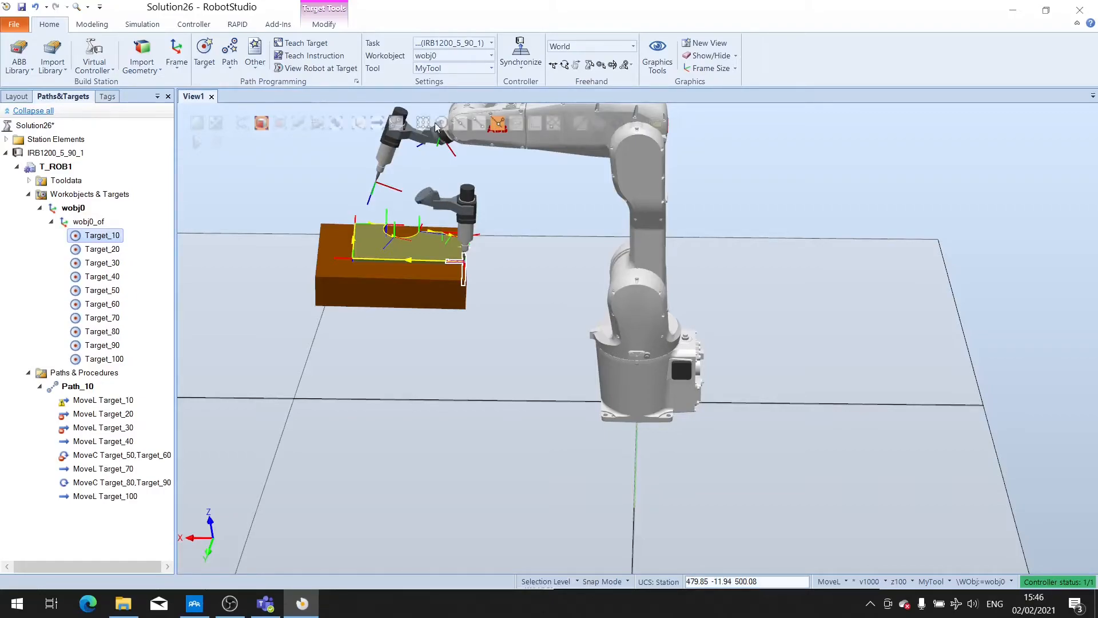
- Rotate Target_10 by 180 degrees around its local Z axis
mouse_move(68, 419)
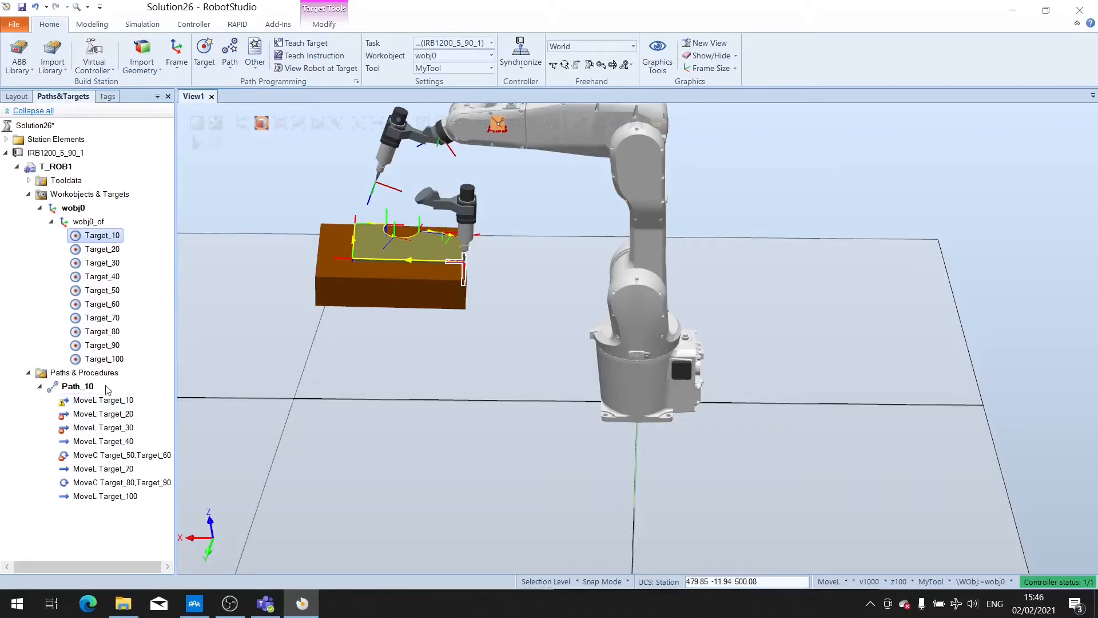
mouse_move(101, 420)
right_click(110, 235)
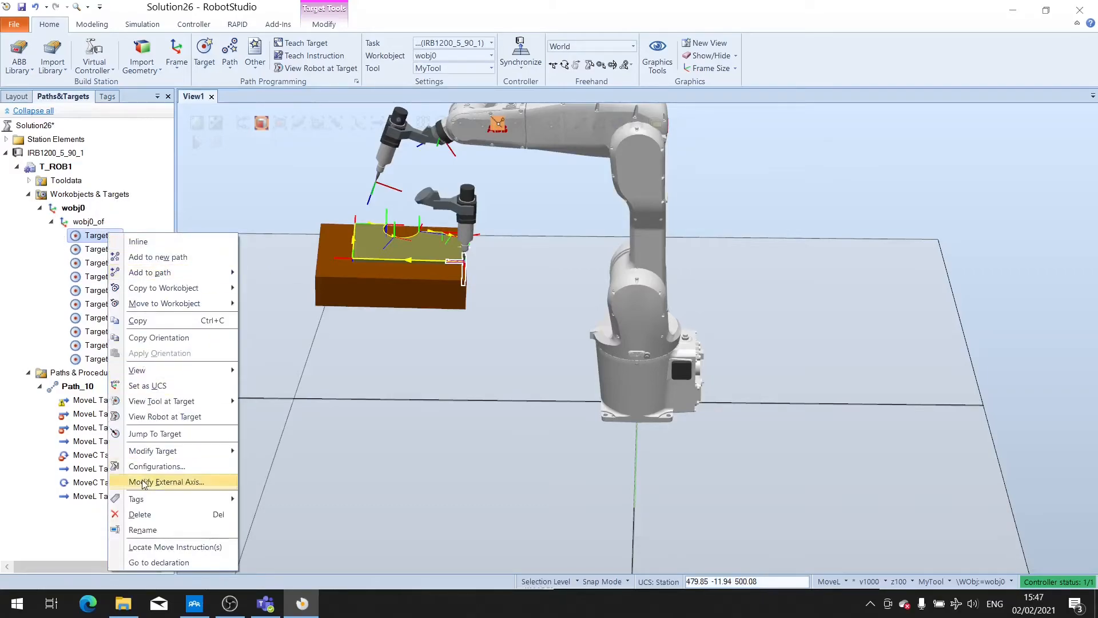
mouse_move(168, 452)
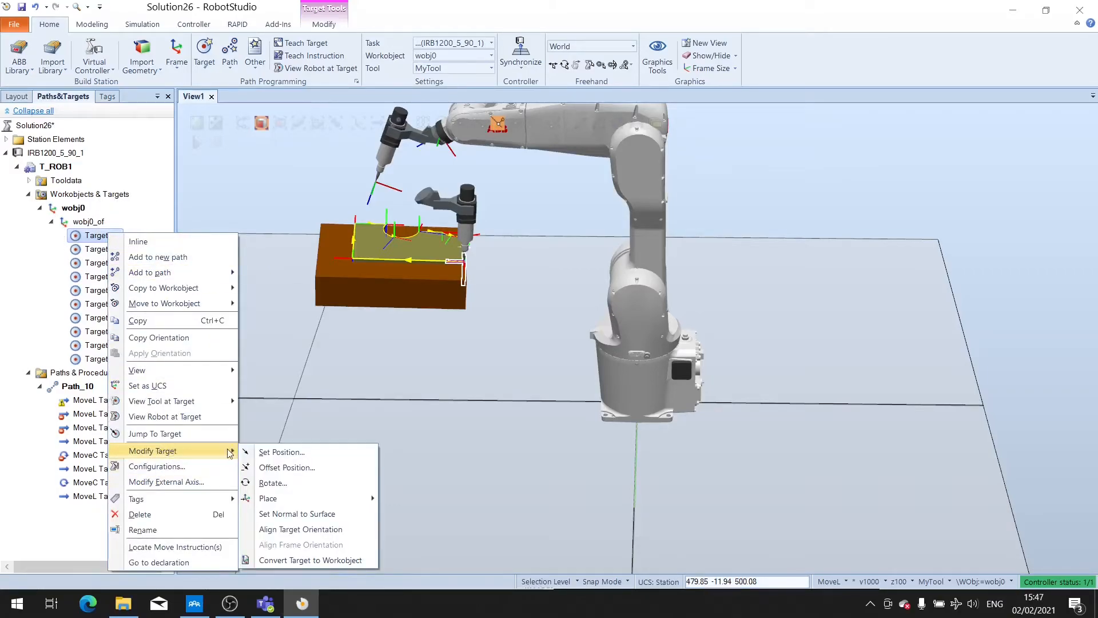
left_click(277, 484)
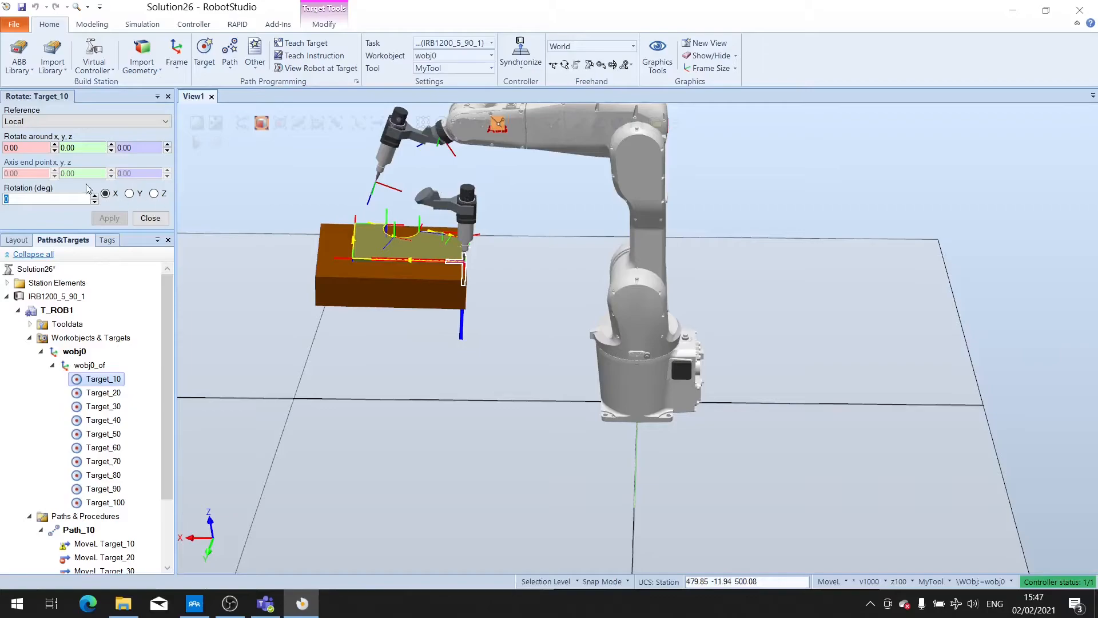
left_click(155, 194)
type("18")
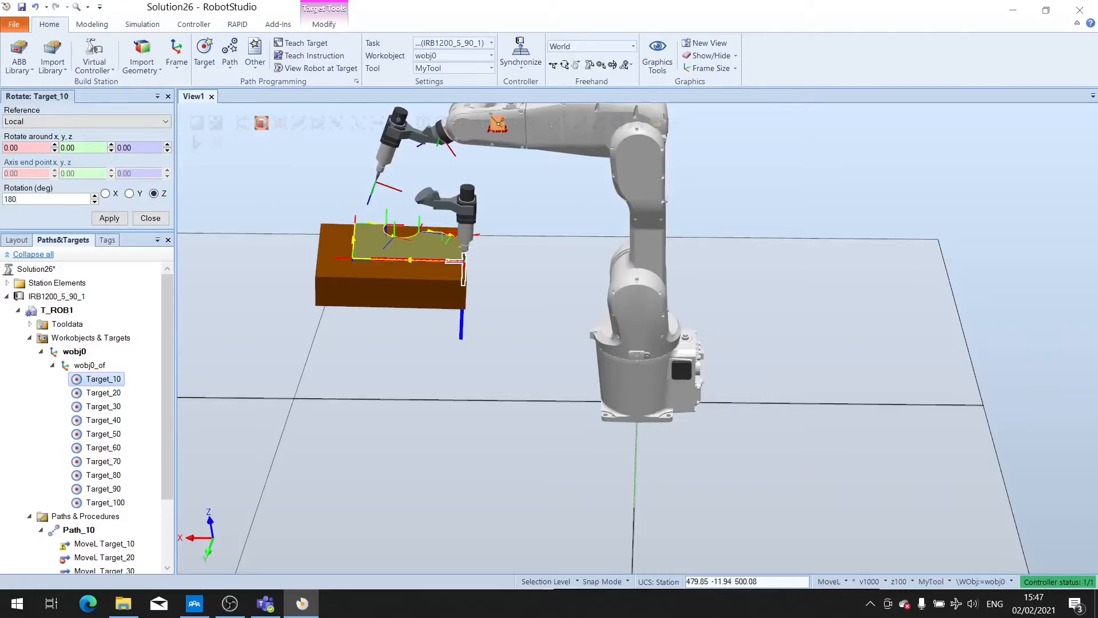
key("Return")
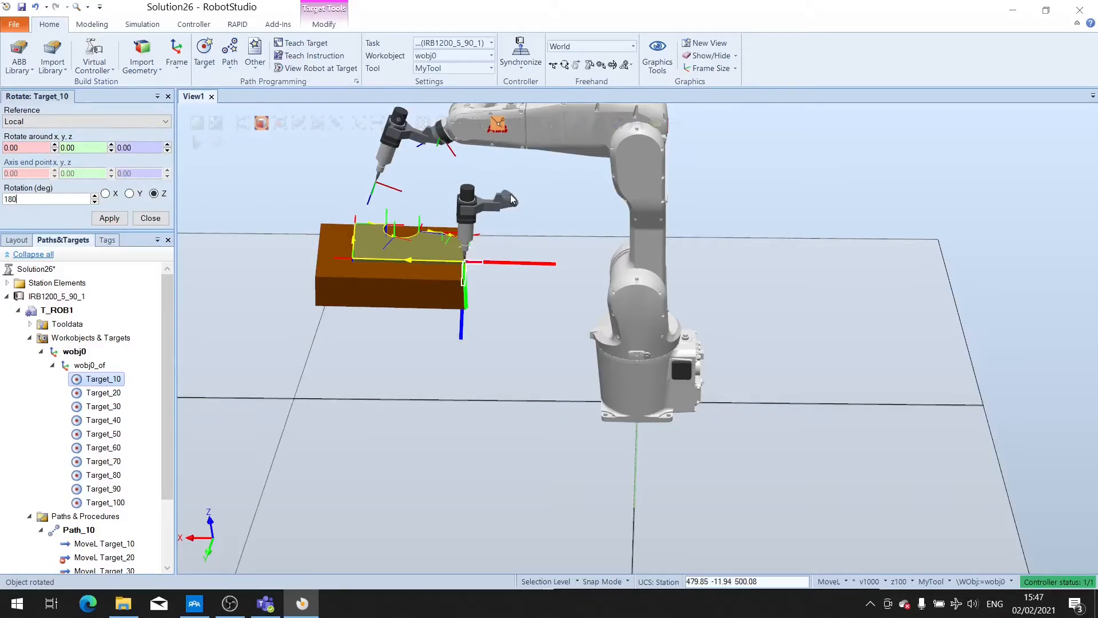
- Examine the tool orientation at the remaining targets from Target_20 onward, and return to Target_10
left_click(103, 393)
left_click(103, 406)
left_click(103, 421)
left_click(103, 435)
left_click(118, 450)
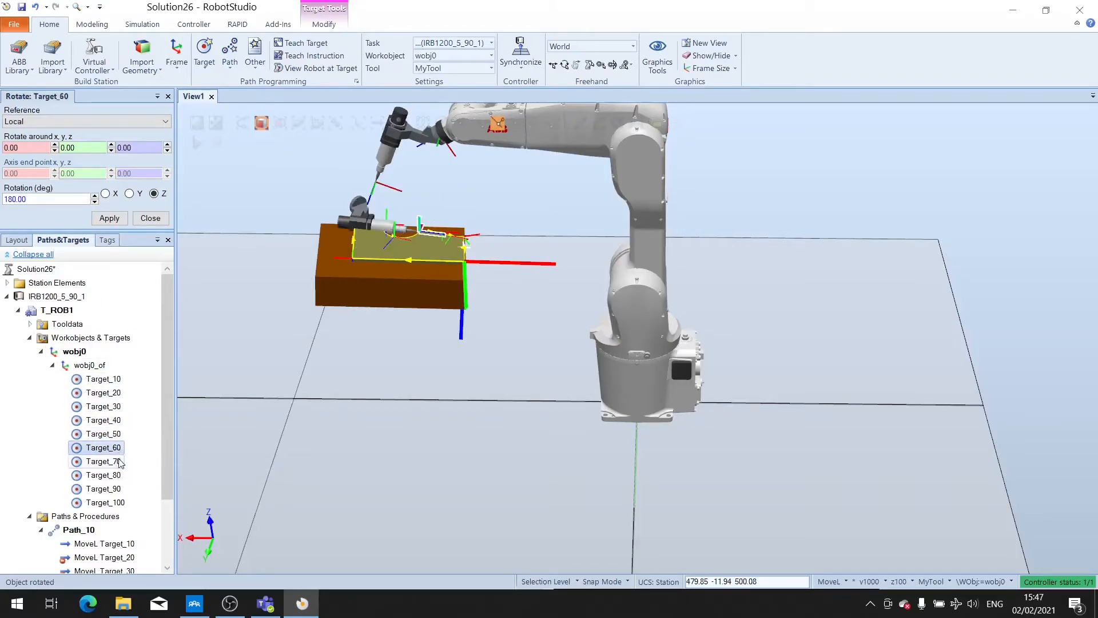
left_click(117, 462)
left_click(117, 479)
left_click(117, 503)
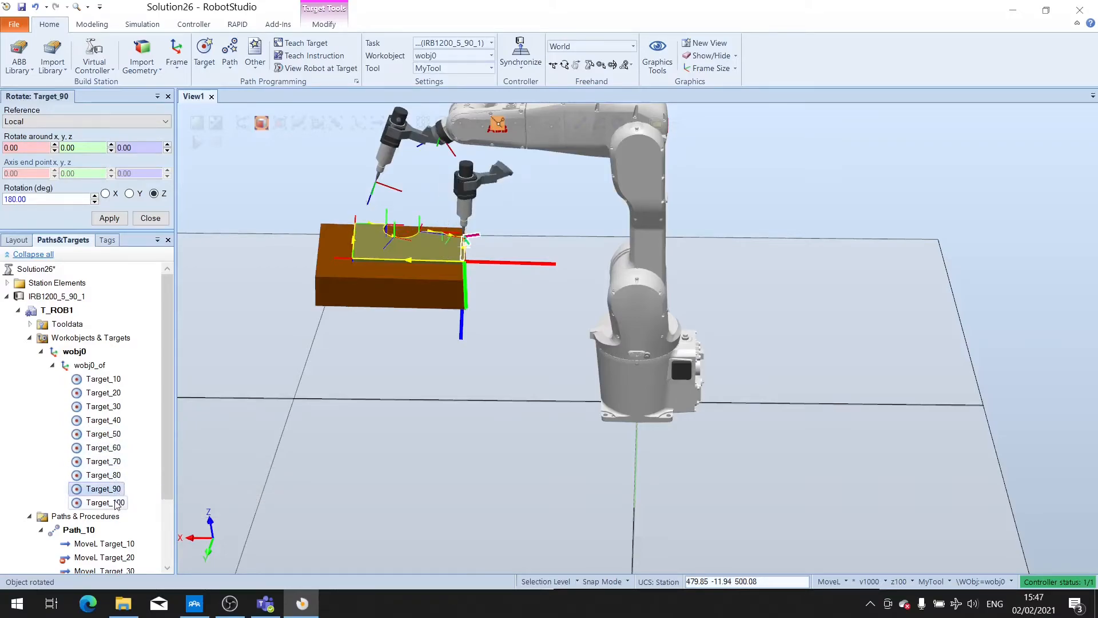
left_click(101, 380)
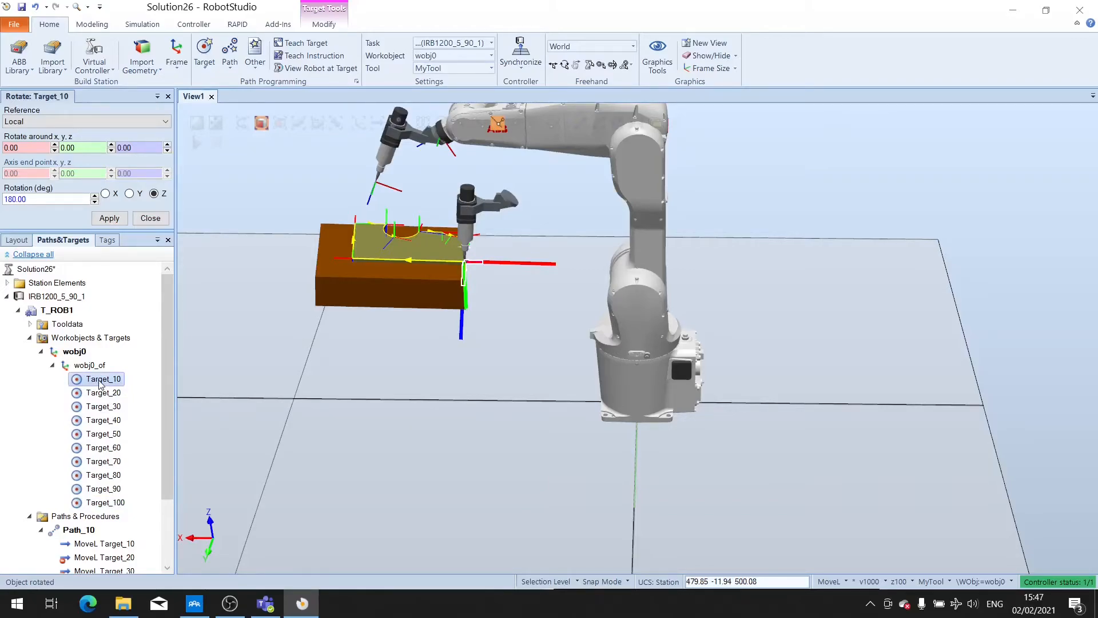
- Copy the orientation of Target_10 and apply it to Target_20 through Target_100
right_click(100, 383)
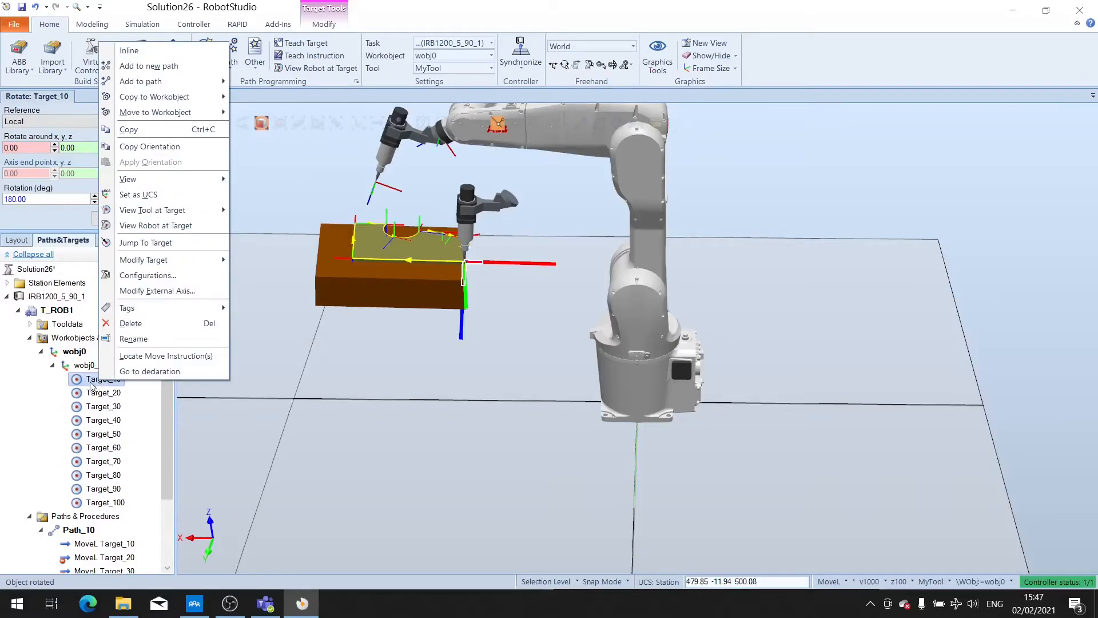
left_click(148, 150)
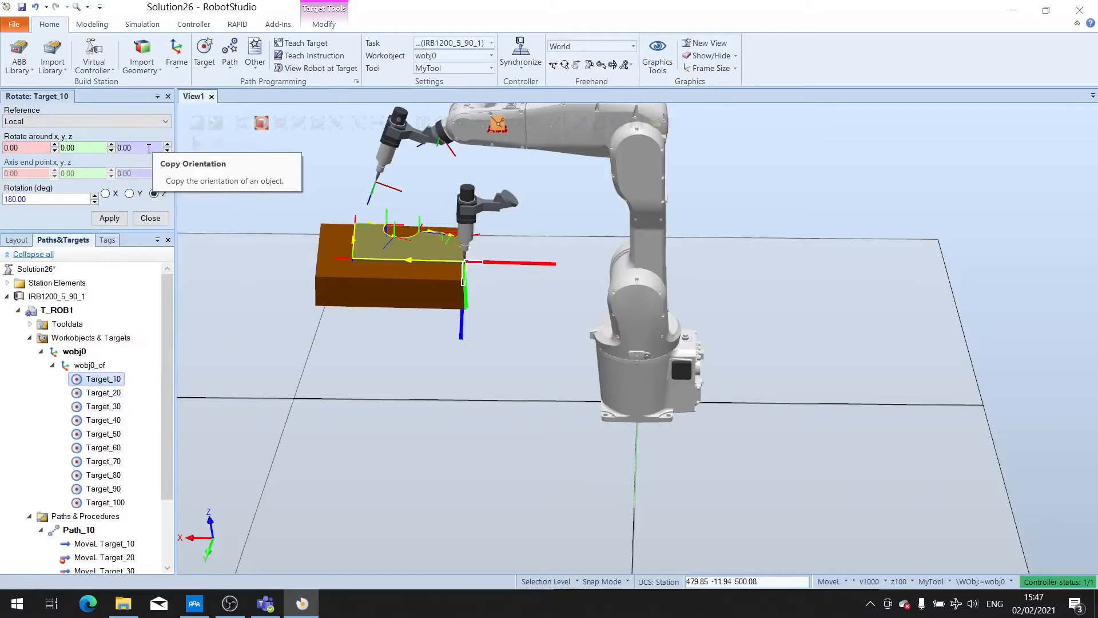
left_click(100, 394)
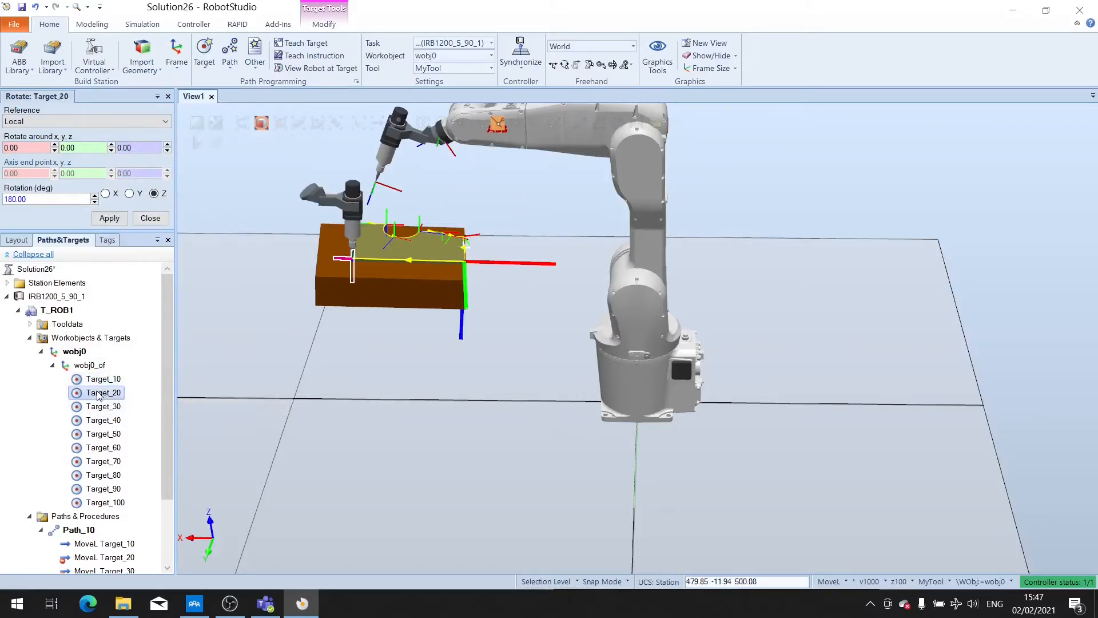
key("shift+Down")
key("shift+Down")
key("shift+Down")
key("shift+Down")
key("shift+Down")
key("shift+Down")
key("shift+Down")
key("shift+Down")
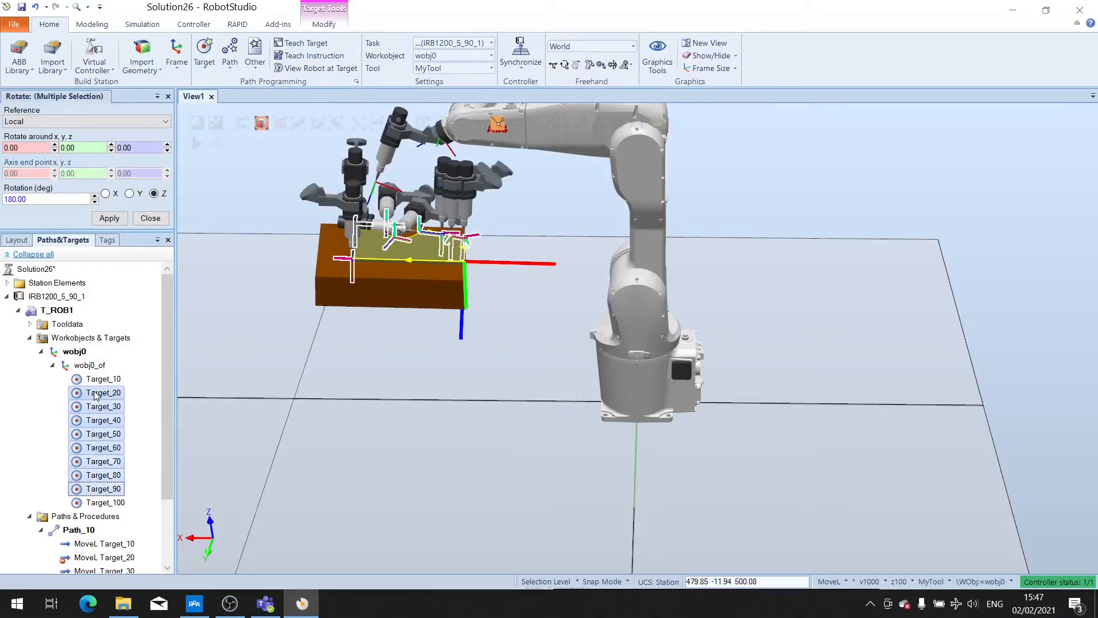
right_click(105, 424)
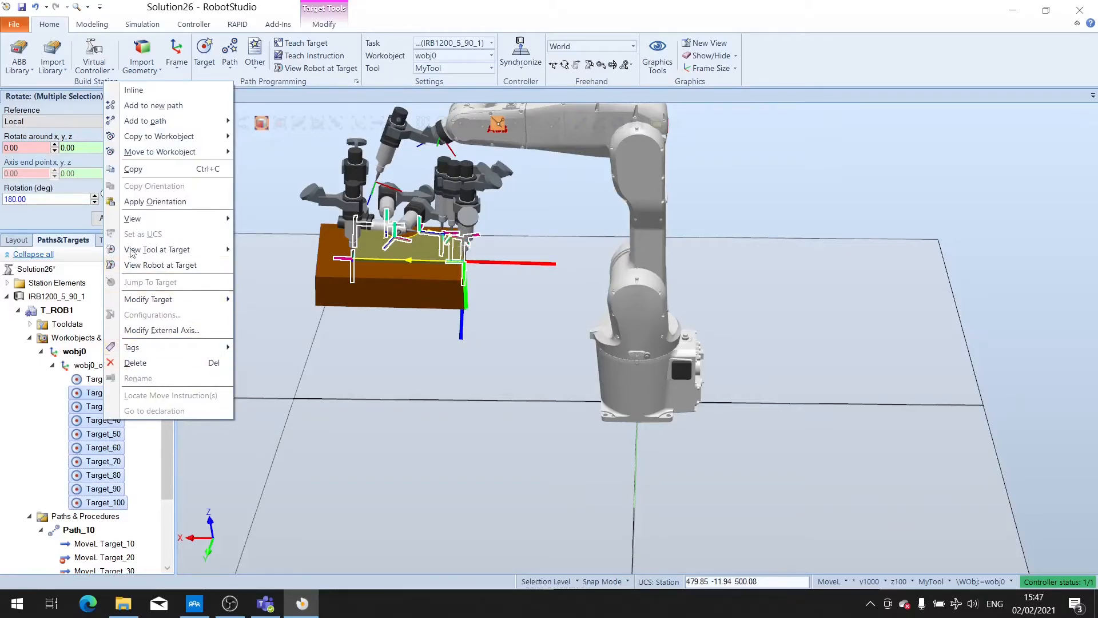
left_click(132, 205)
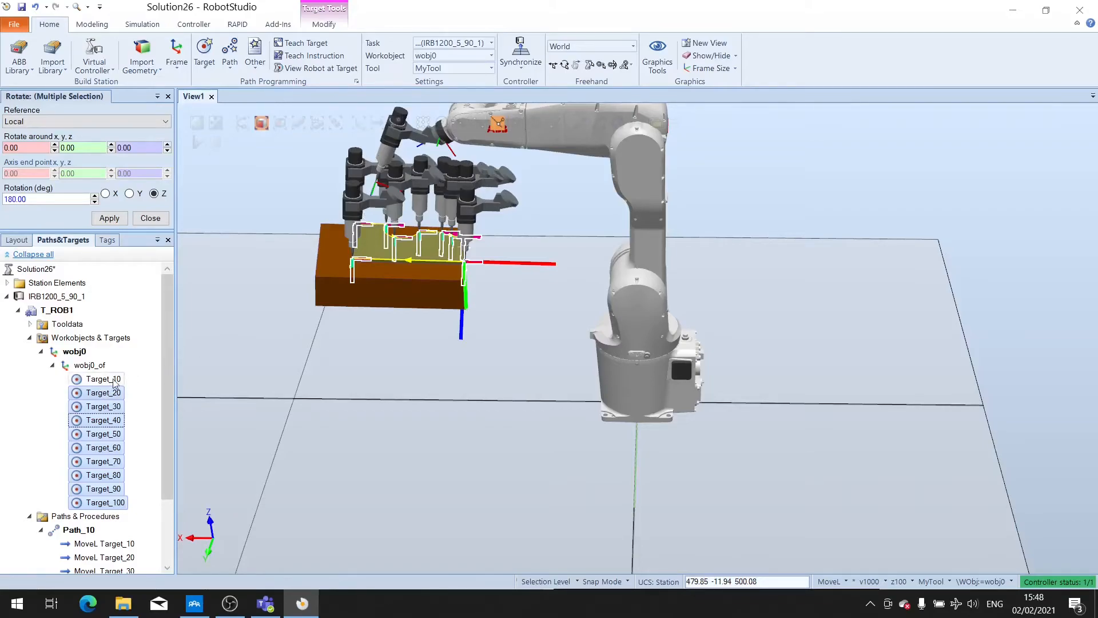
left_click(140, 364)
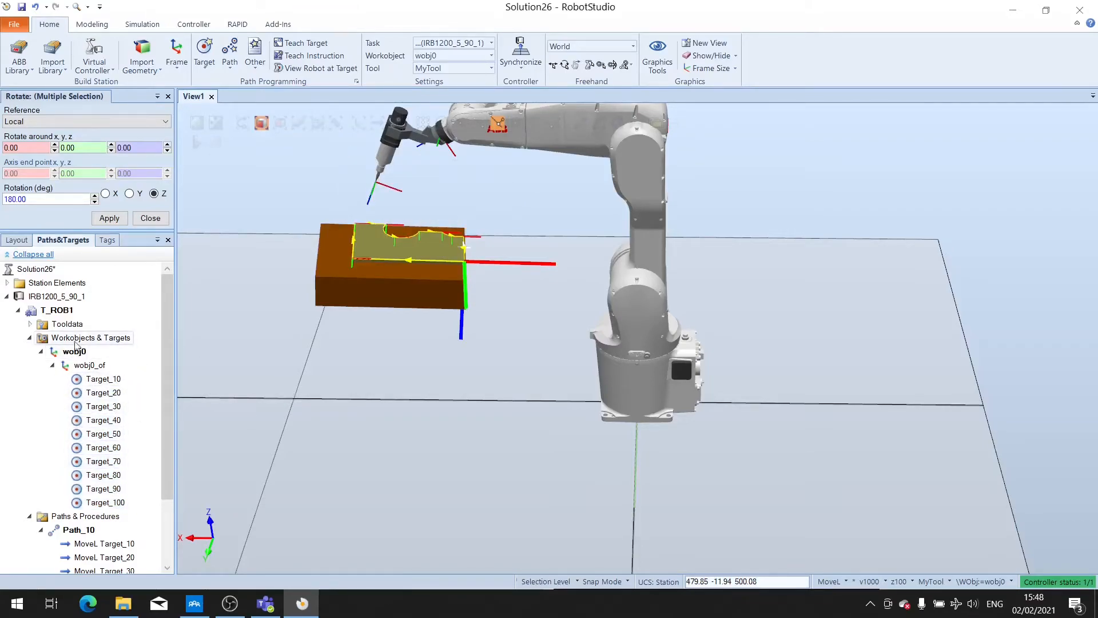
- Synchronize Path_10 to RAPID in Module1, leaving tool data and work object out of the synchronization
left_click(70, 530)
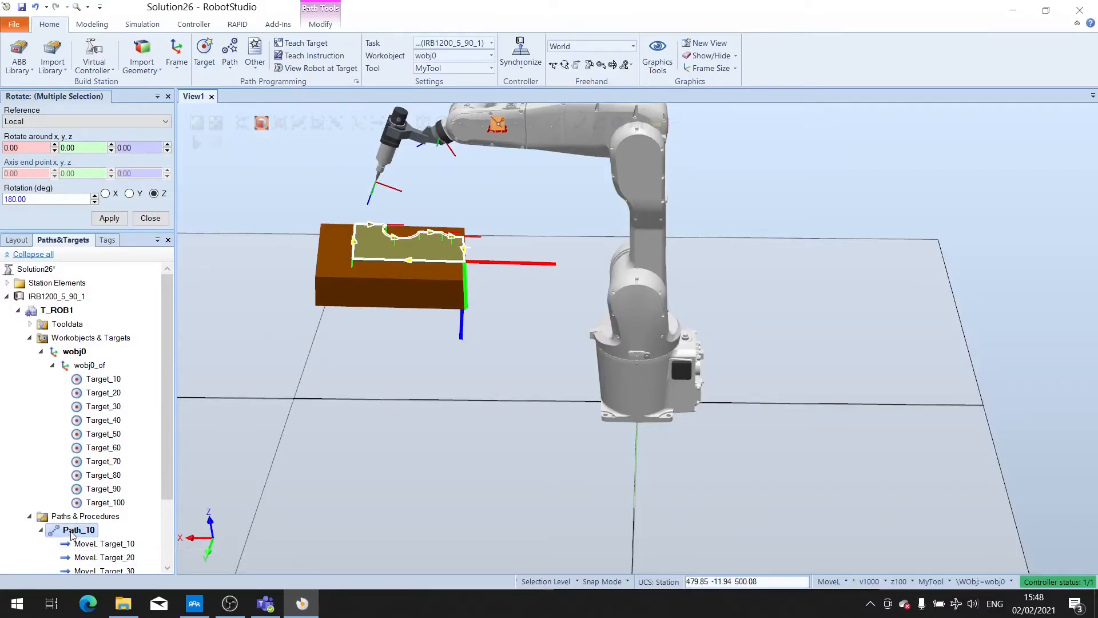
right_click(73, 533)
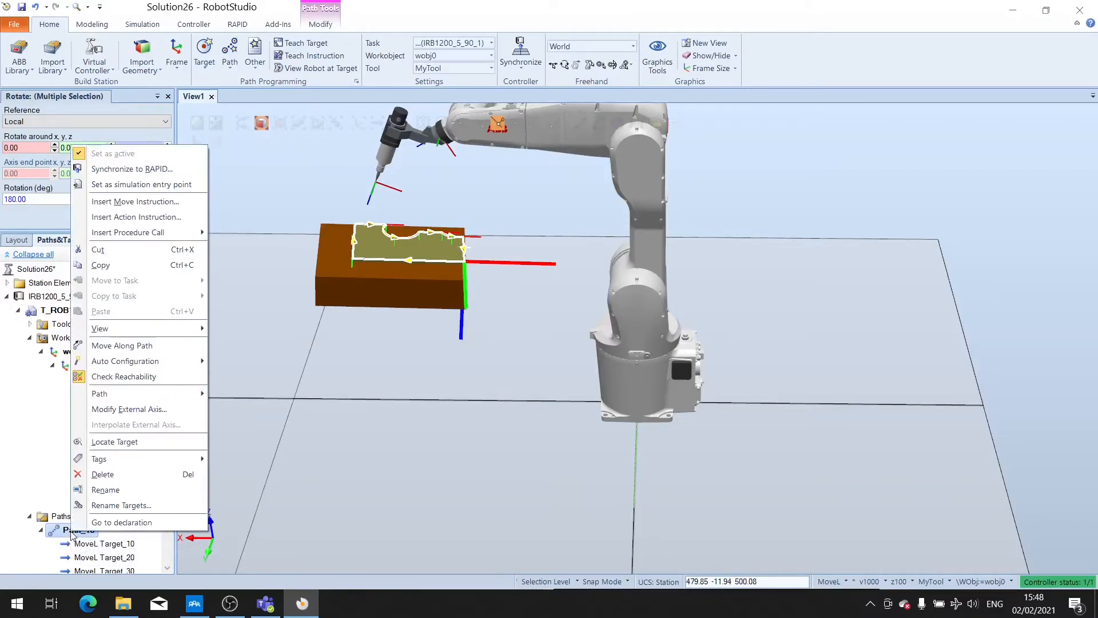
left_click(155, 174)
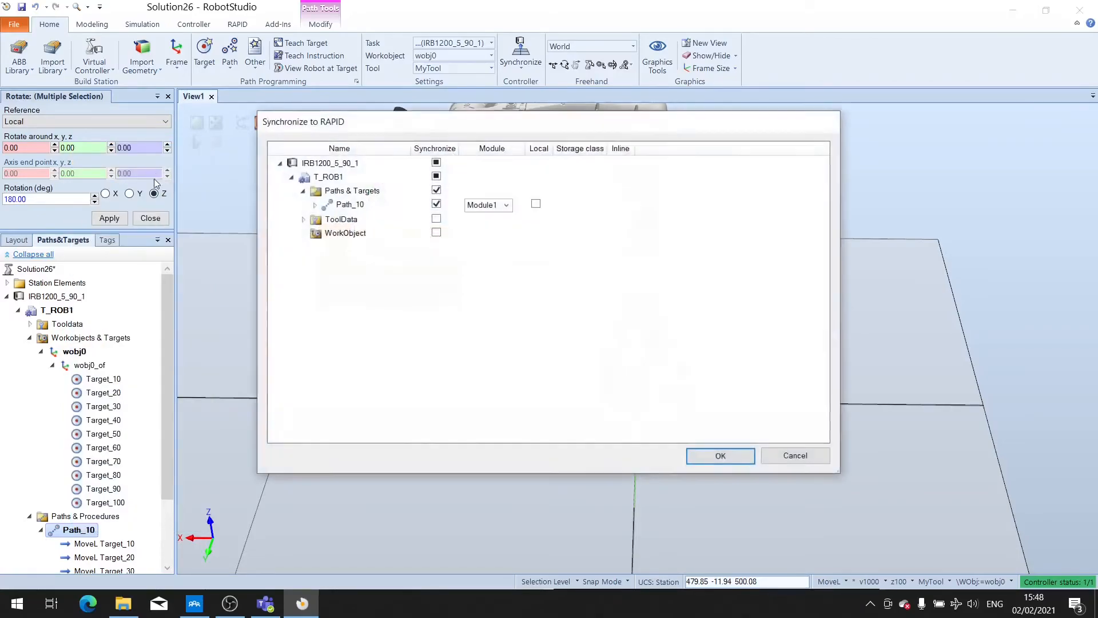
left_click(720, 455)
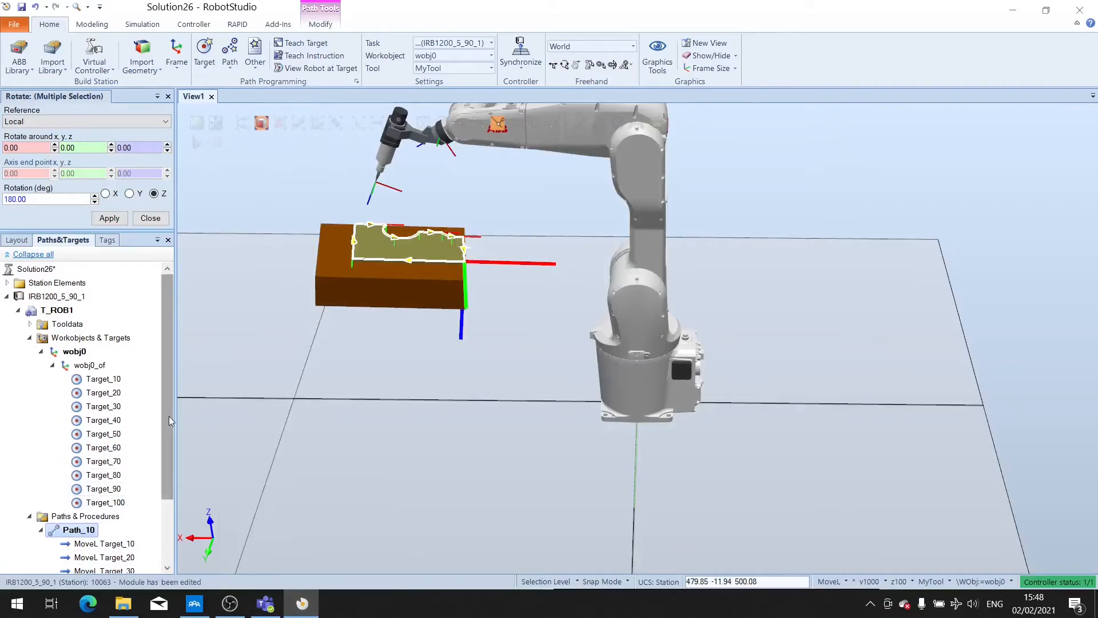
- Set Path_10 as the simulation entry point
left_click_drag(327, 319, 368, 418, "ctrl+shift")
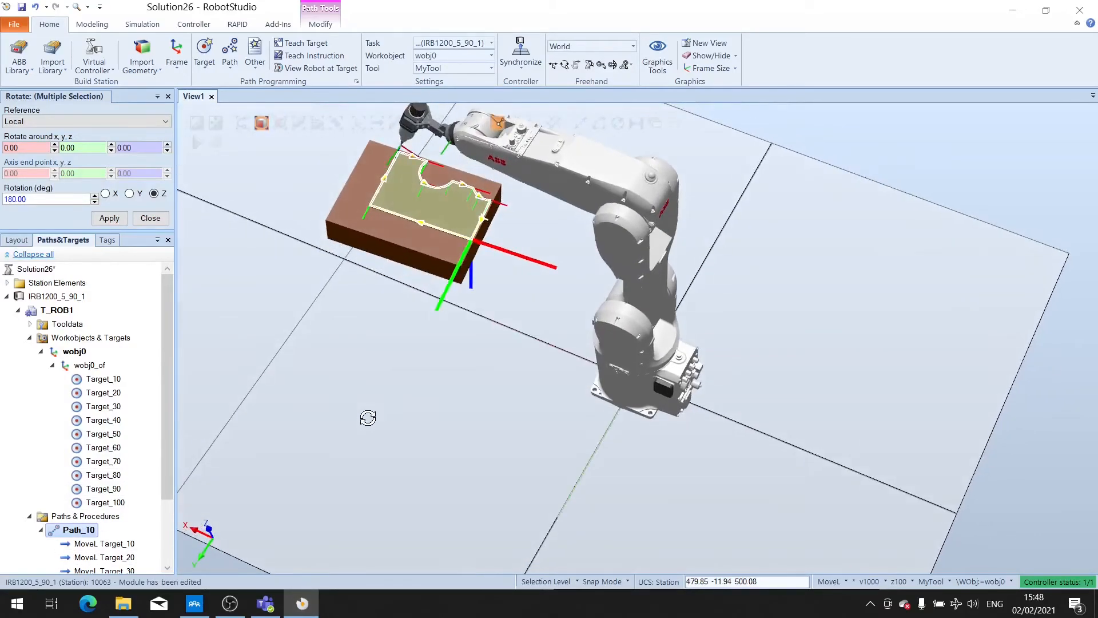
left_click(143, 26)
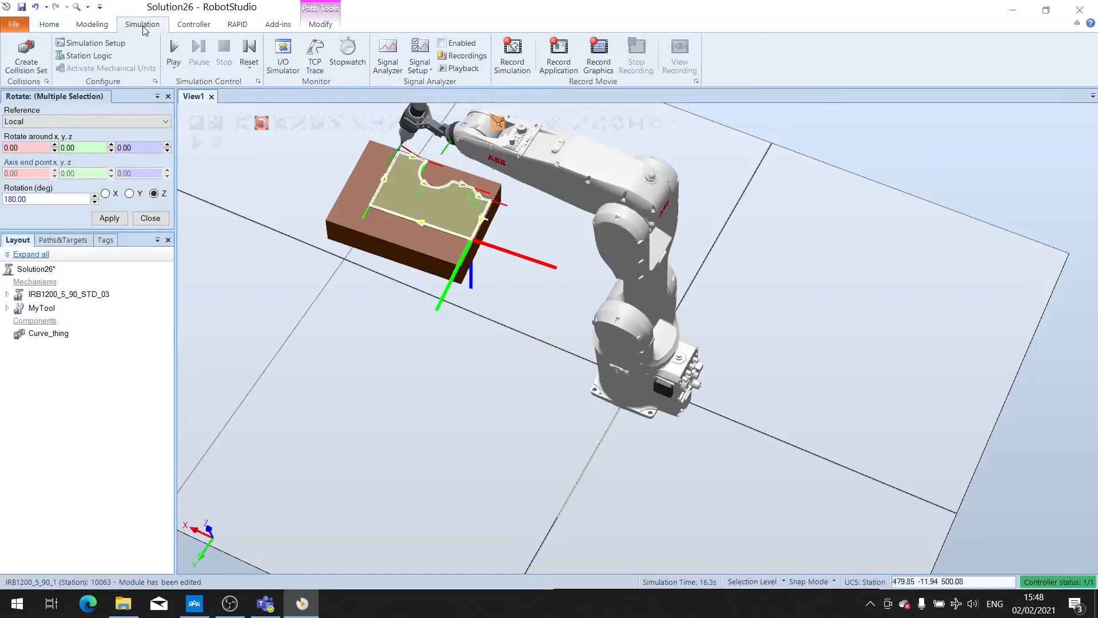
left_click(57, 25)
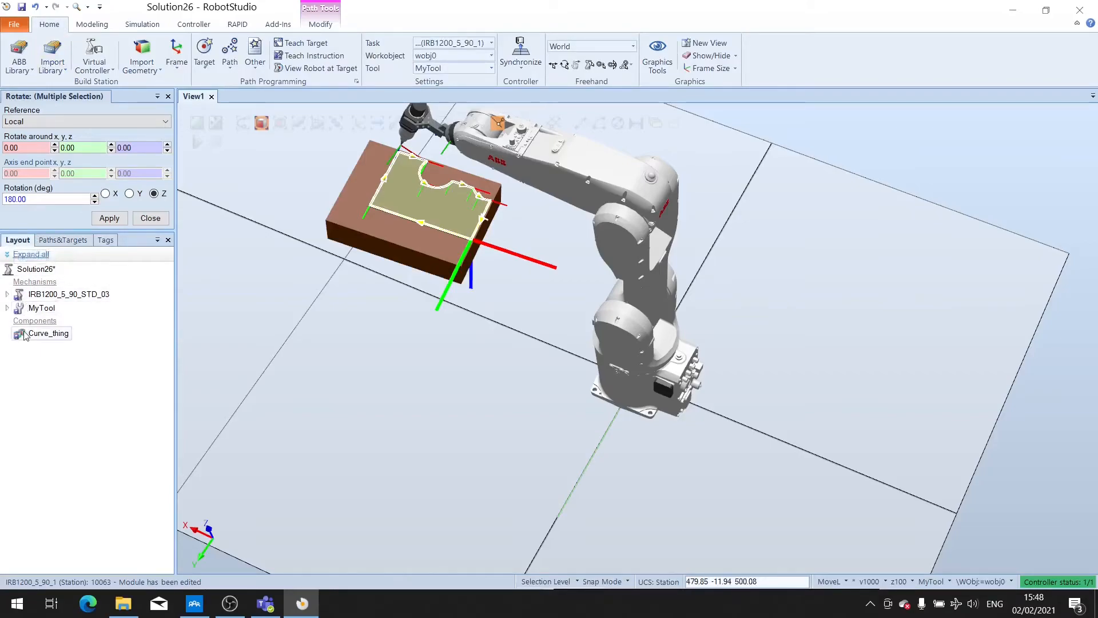
left_click(57, 241)
left_click(58, 534)
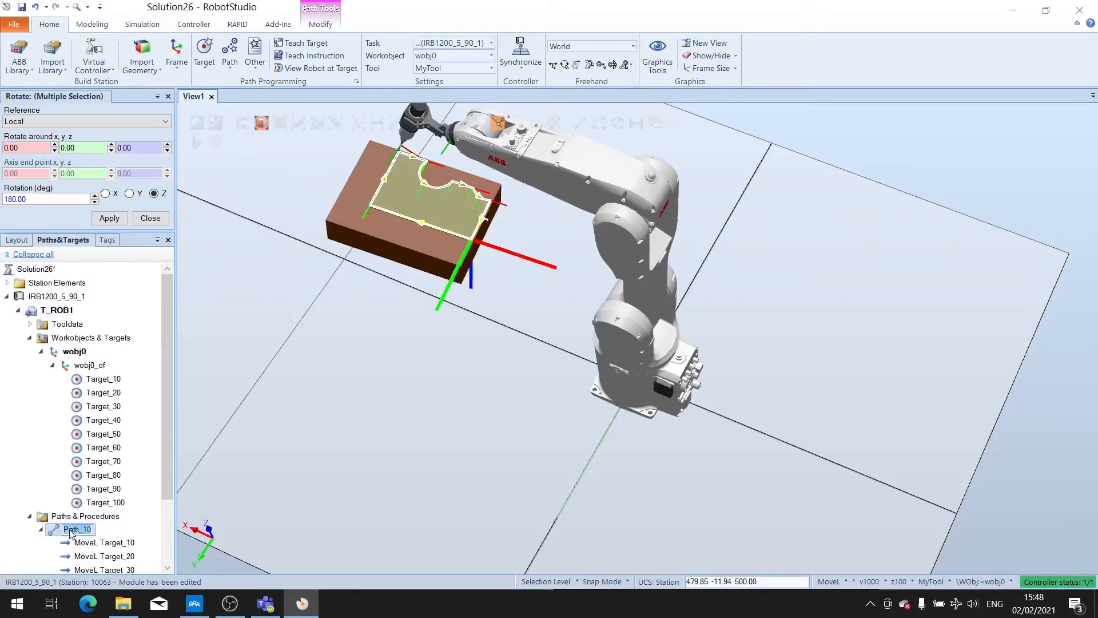
left_click_drag(169, 437, 171, 505)
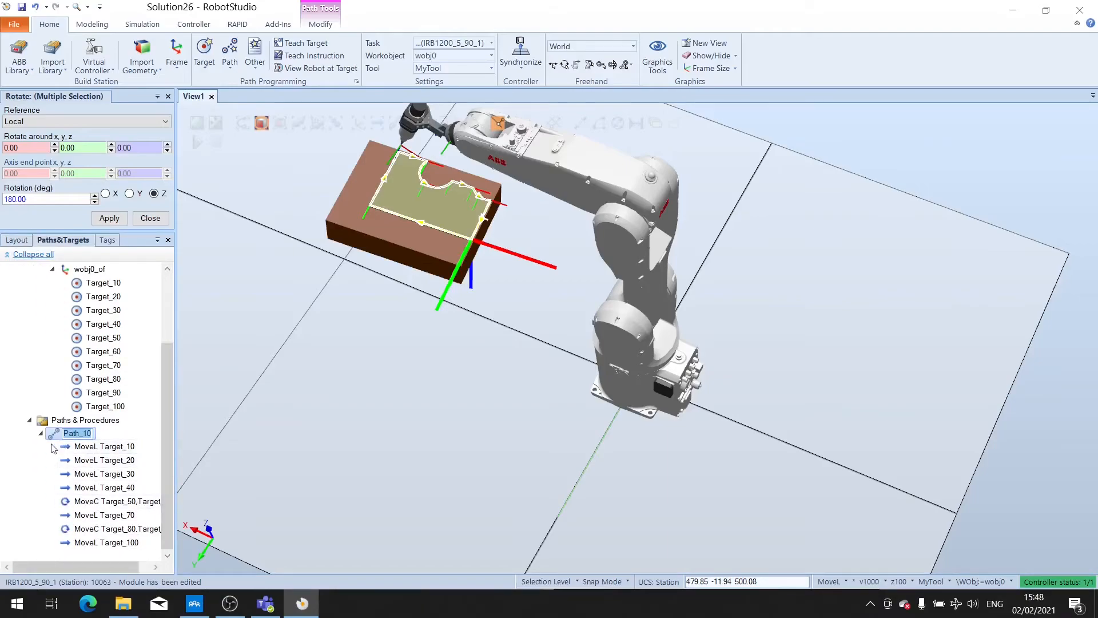
left_click(41, 434)
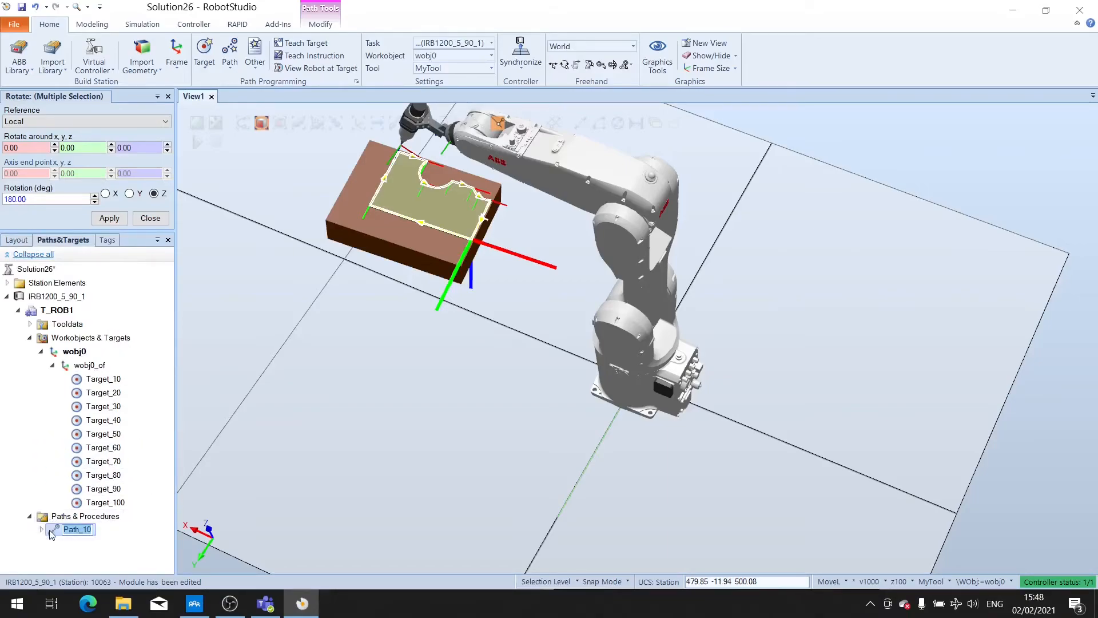
right_click(51, 532)
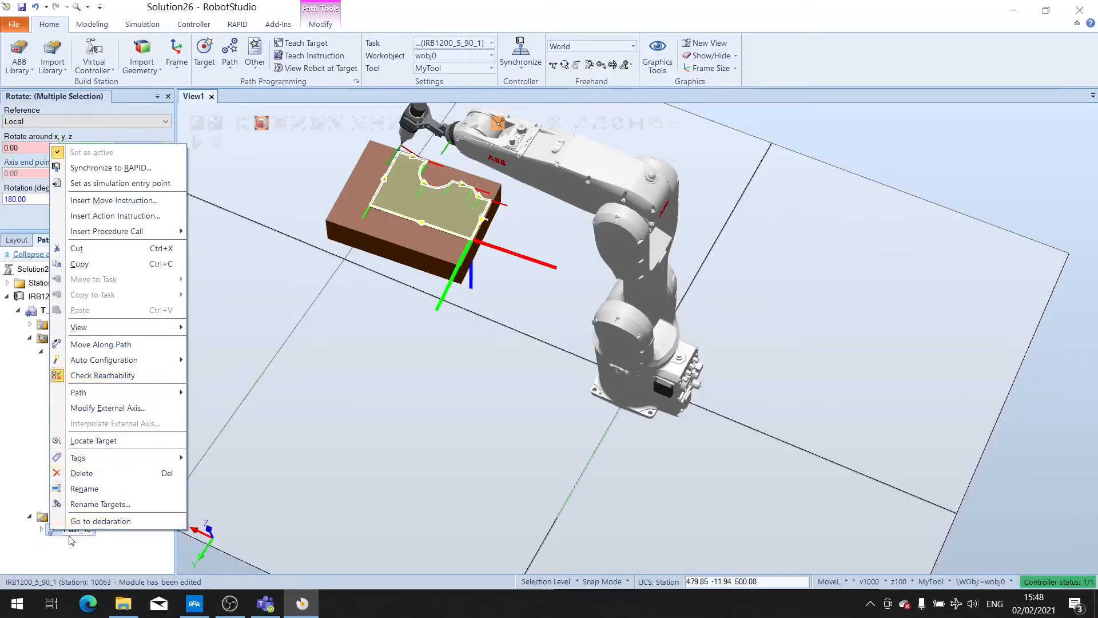
left_click(105, 186)
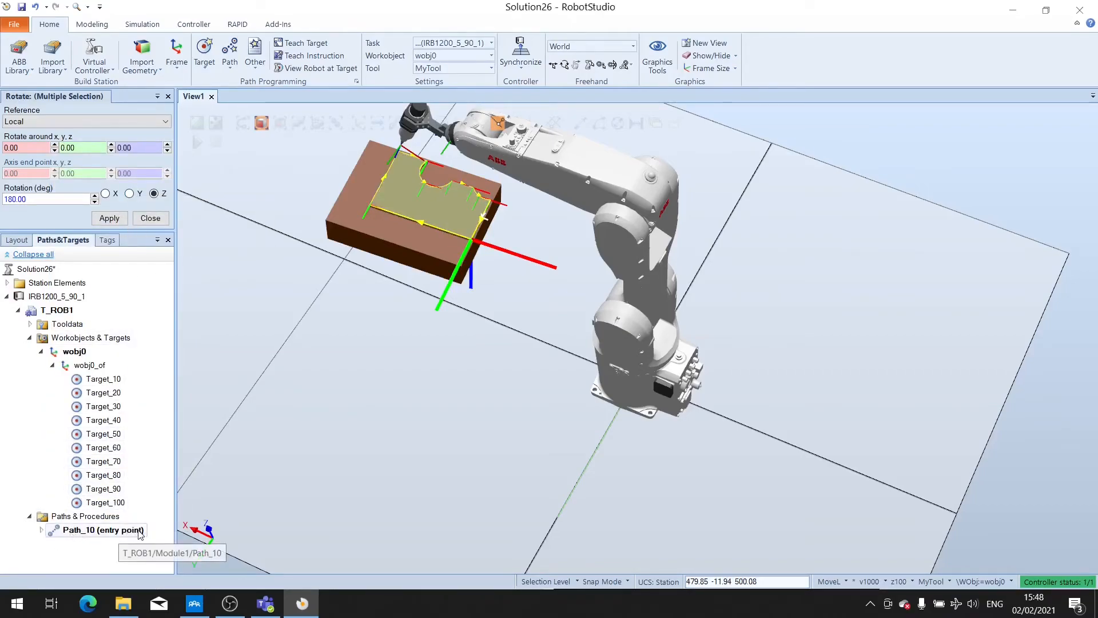
- Play the simulation to watch the robot follow Path_10 around the workpiece
left_click(143, 24)
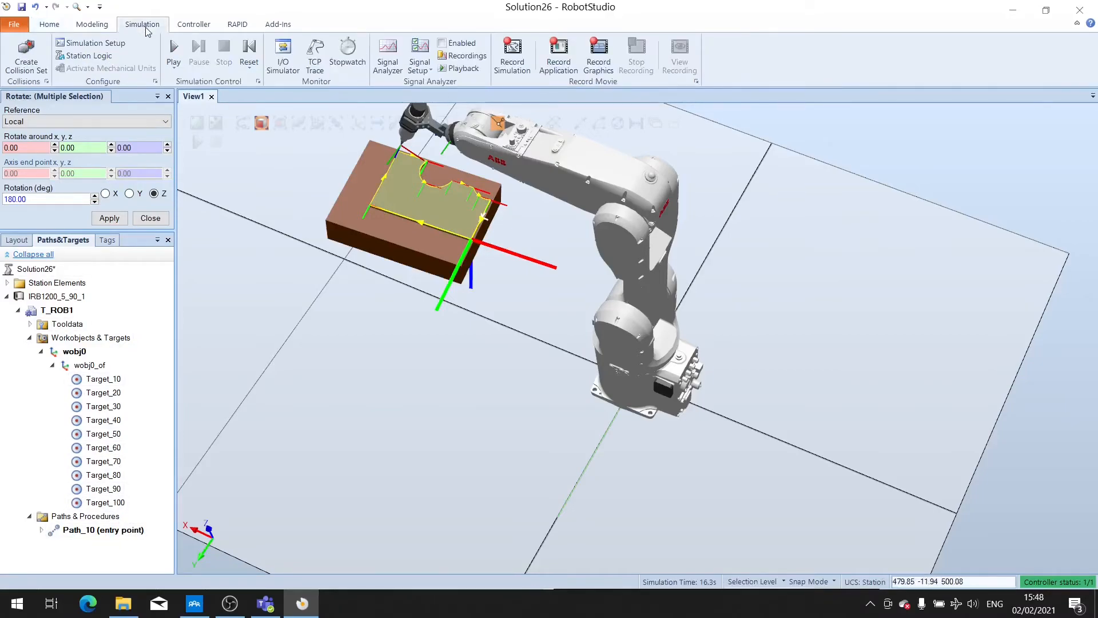
left_click(170, 50)
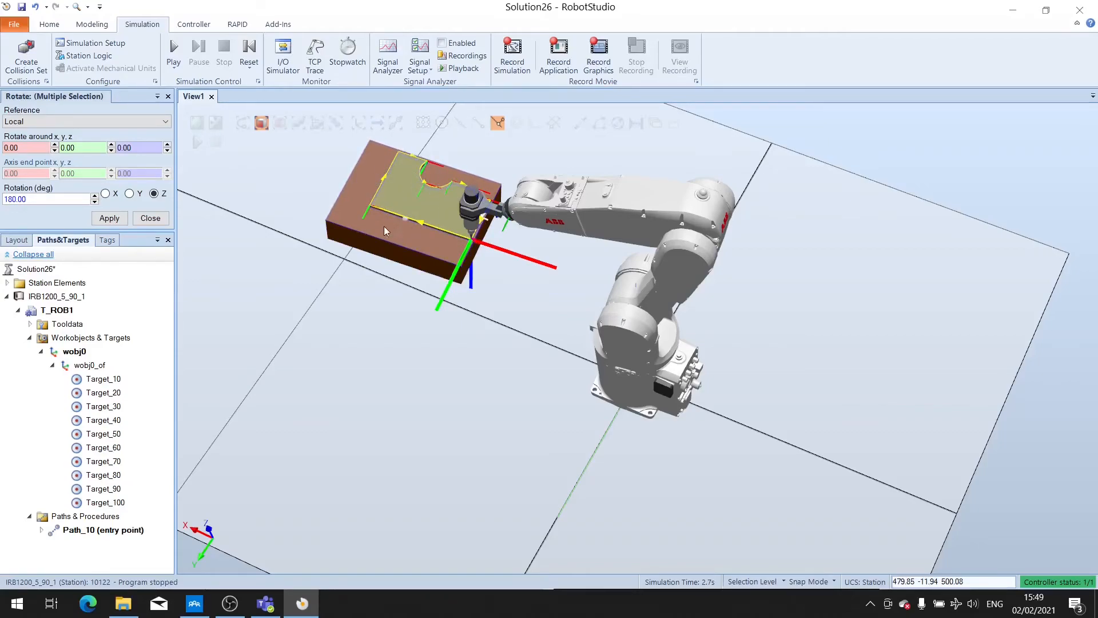
- Set the simulation run mode of IRB1200_5_90_1 to Continuous, and test it by running and stopping the simulation
left_click(98, 44)
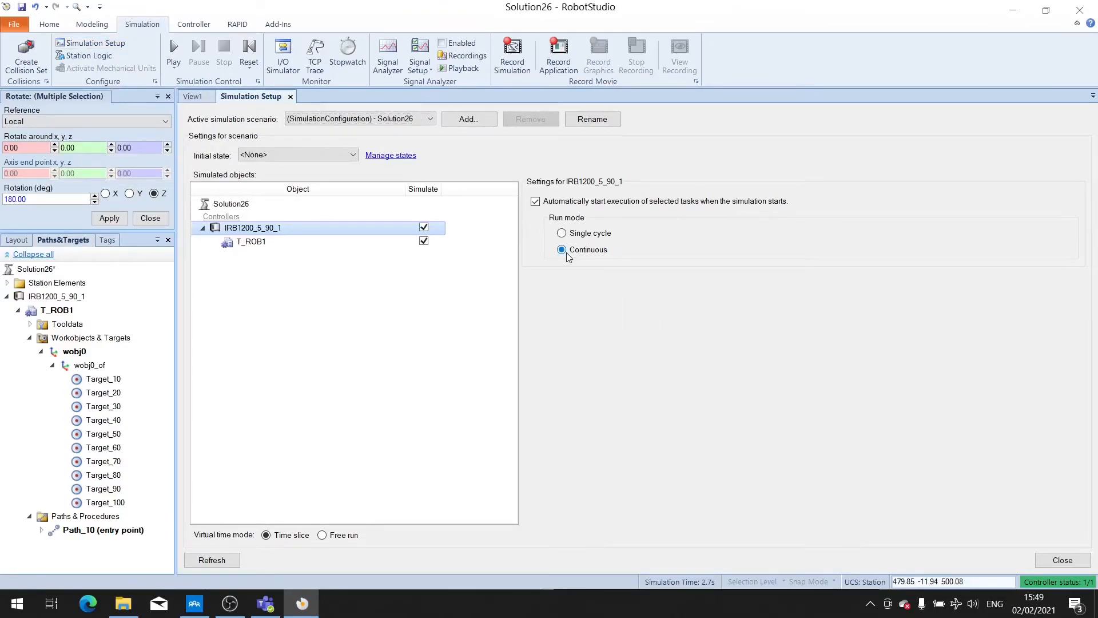
left_click(1062, 560)
left_click(174, 50)
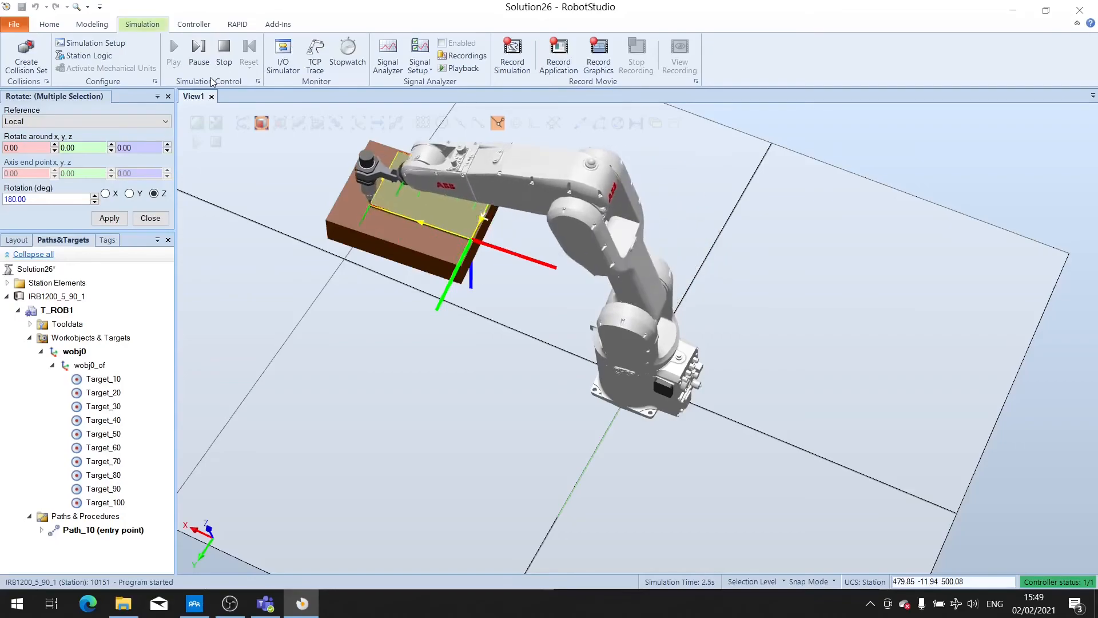
left_click(224, 52)
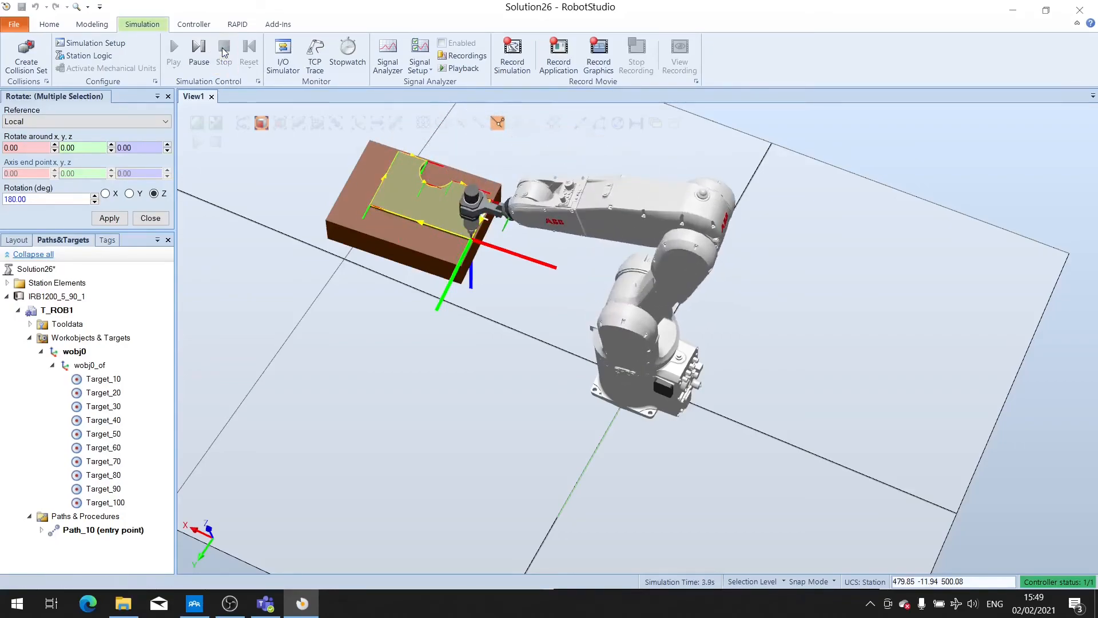
- Hide all targets/frames and all paths in the graphics view
left_click(46, 25)
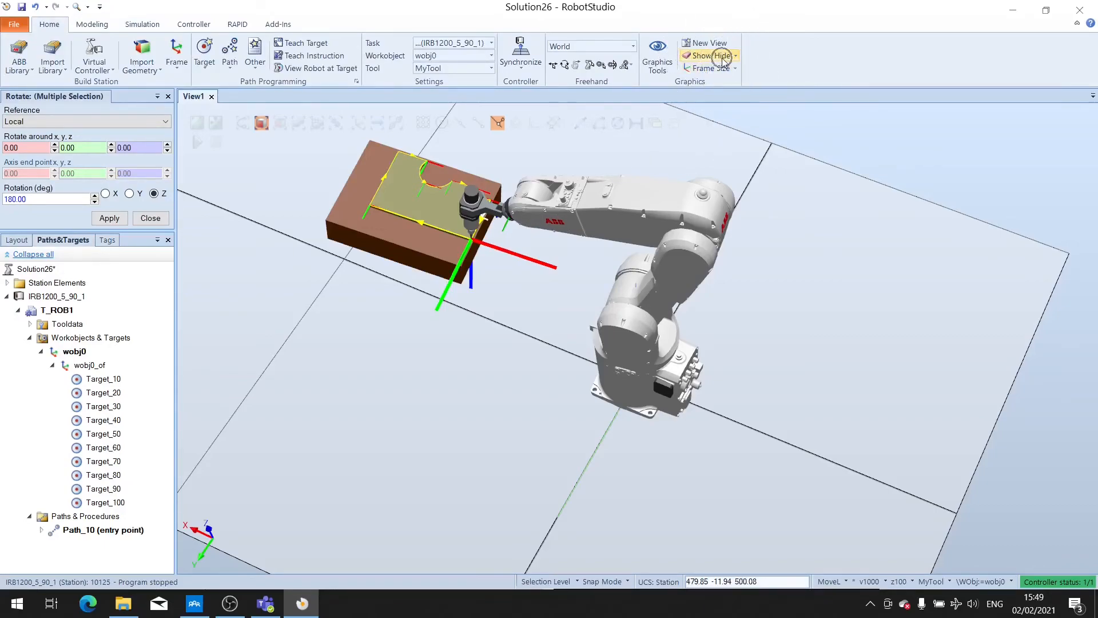
left_click(724, 58)
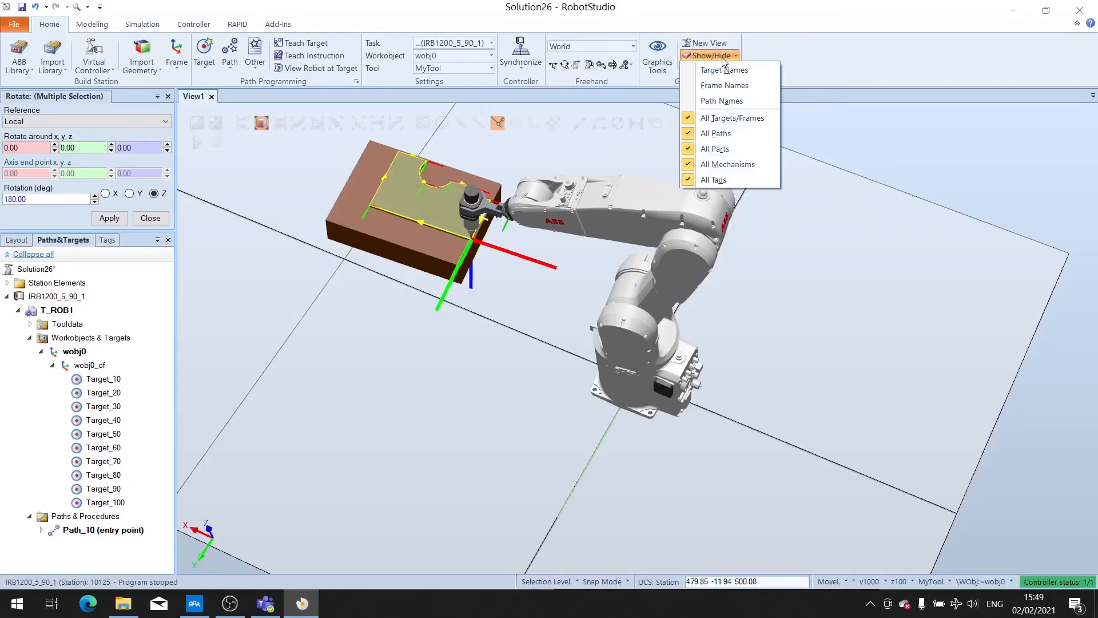
left_click(728, 118)
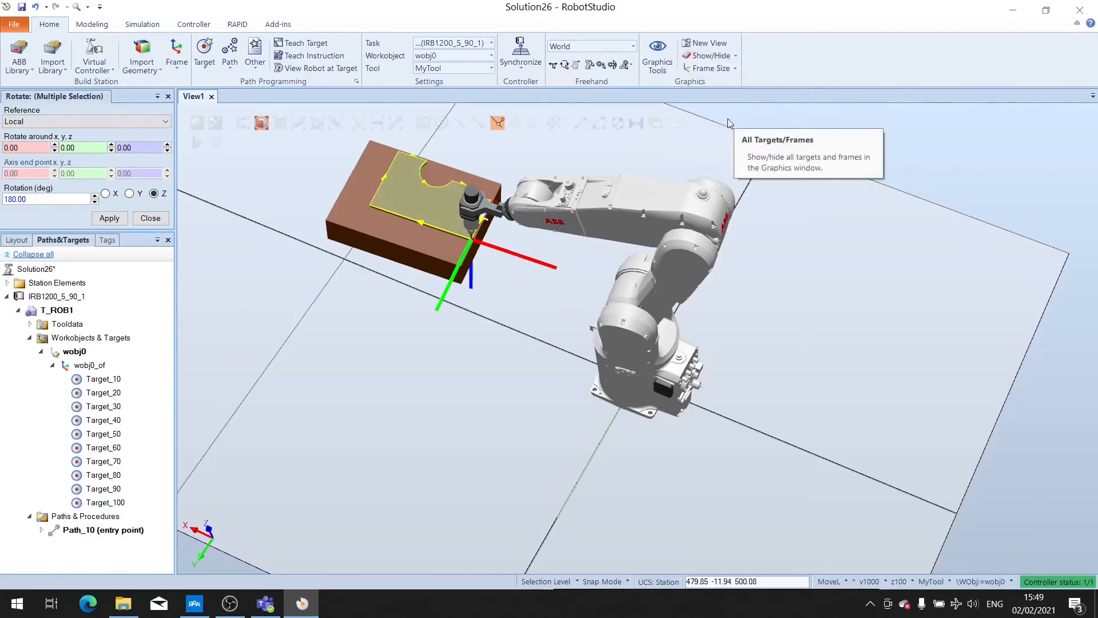
left_click(725, 57)
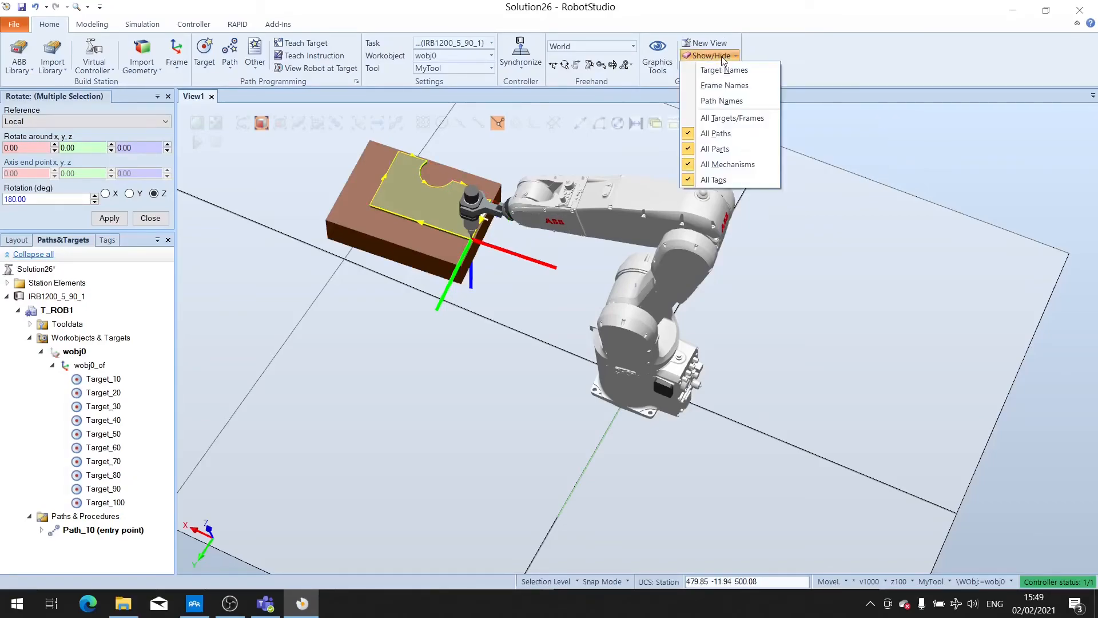
left_click(724, 142)
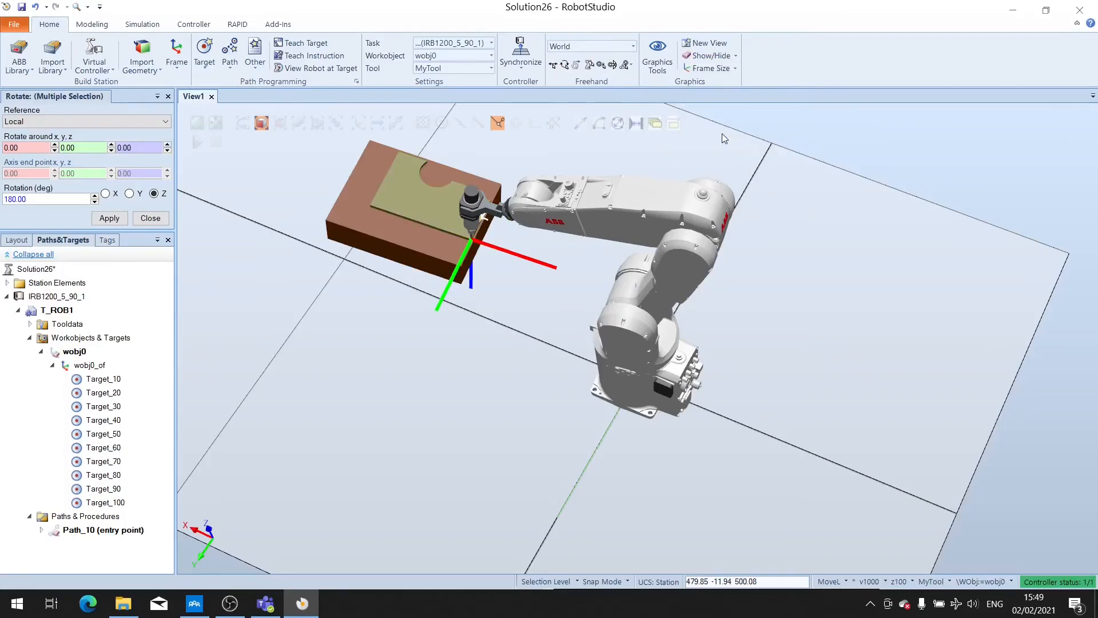
- Set the display size of frames to Small
left_click(719, 69)
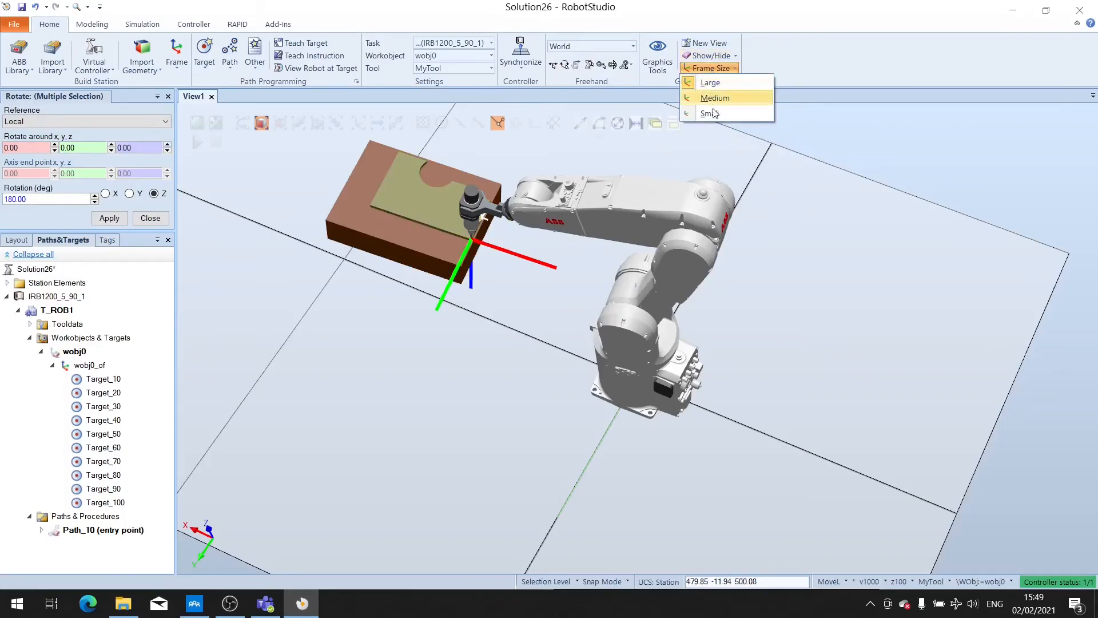
left_click(715, 114)
left_click(716, 68)
left_click(716, 68)
- Hide all parts and show them again, and do the same with all tags
left_click(714, 60)
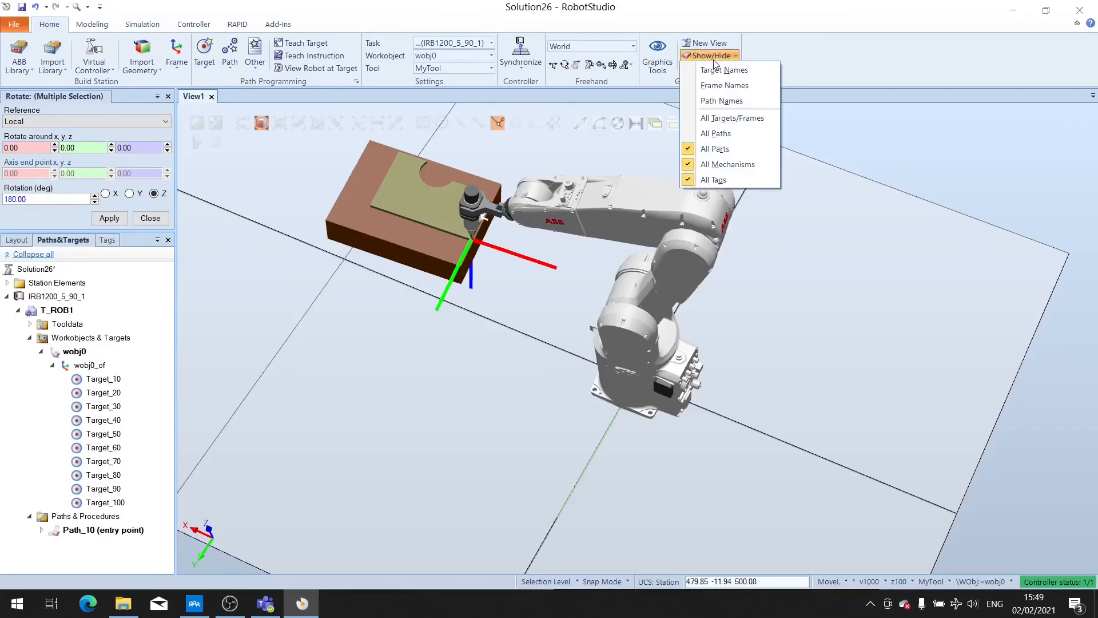
left_click(718, 148)
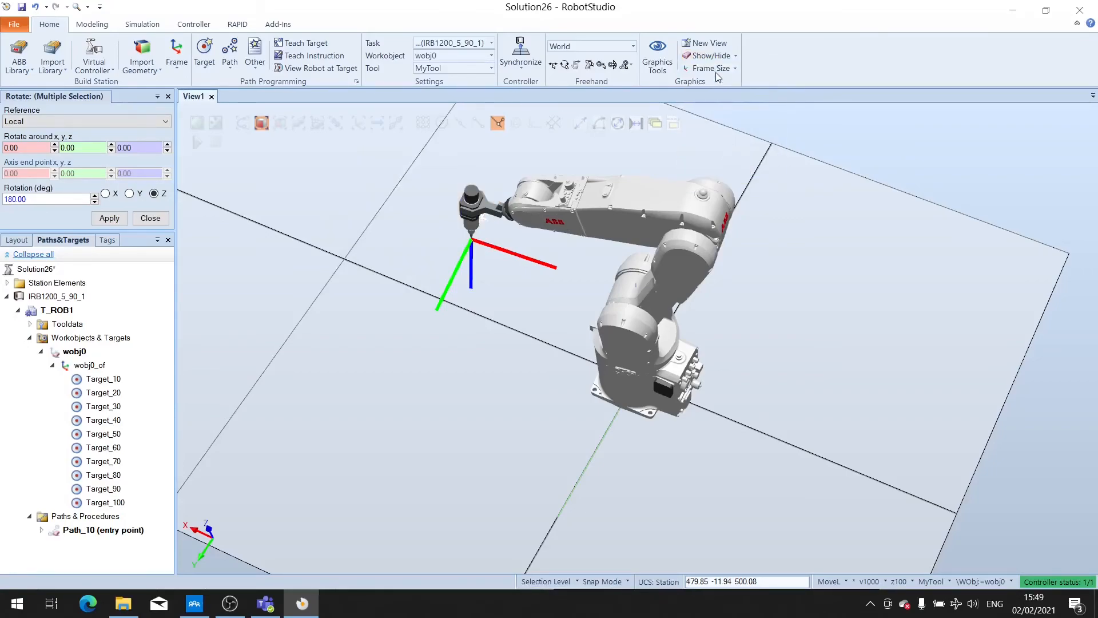
left_click(716, 62)
left_click(717, 147)
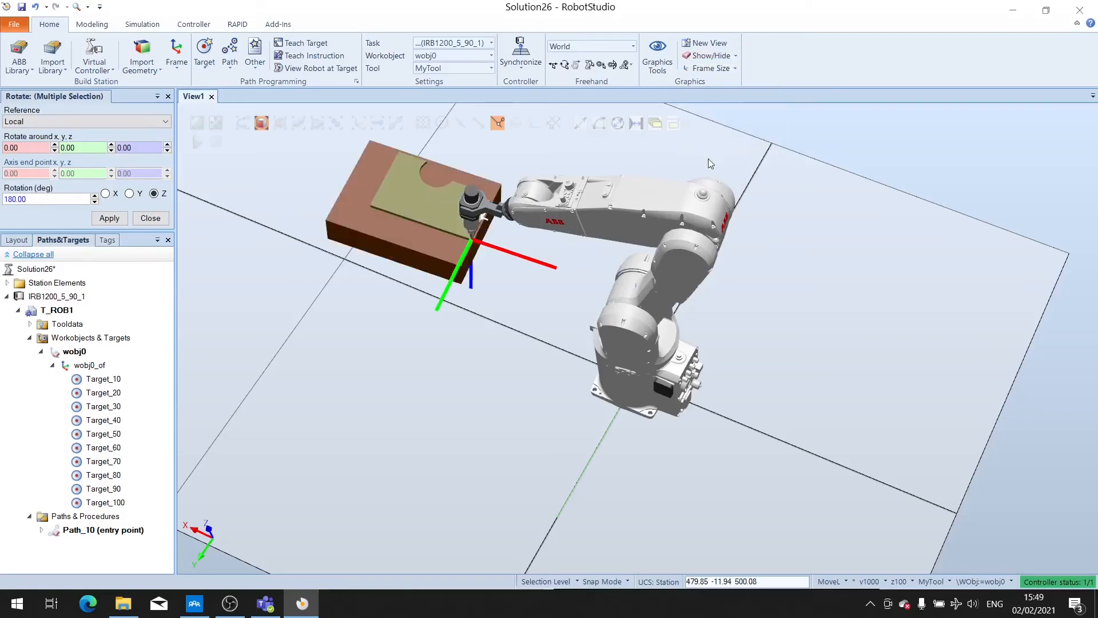
left_click(734, 56)
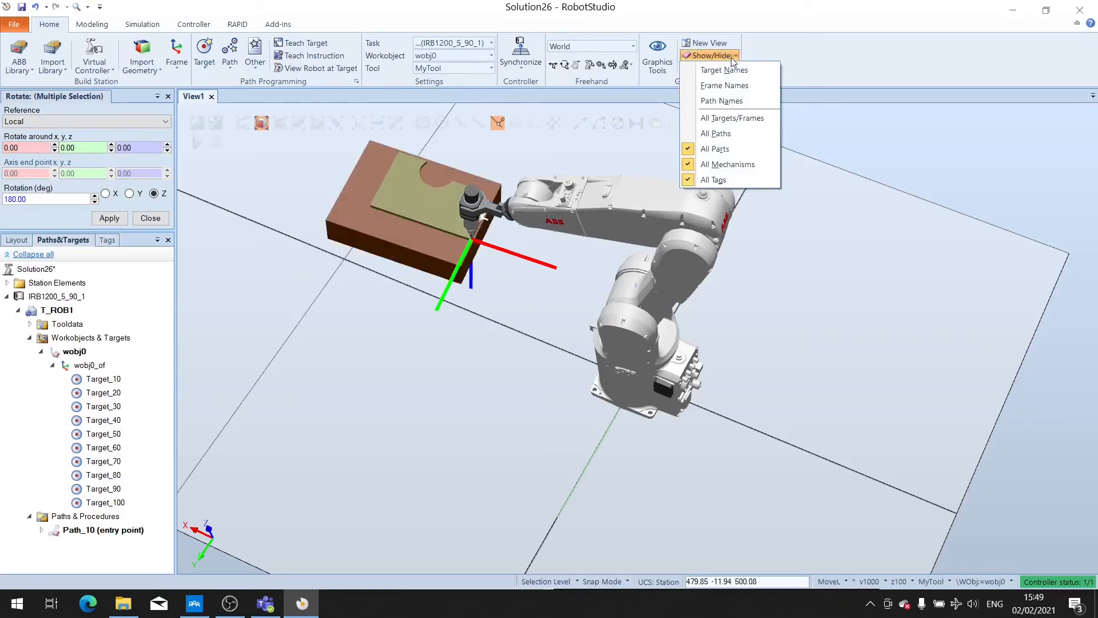
left_click(713, 184)
left_click(715, 56)
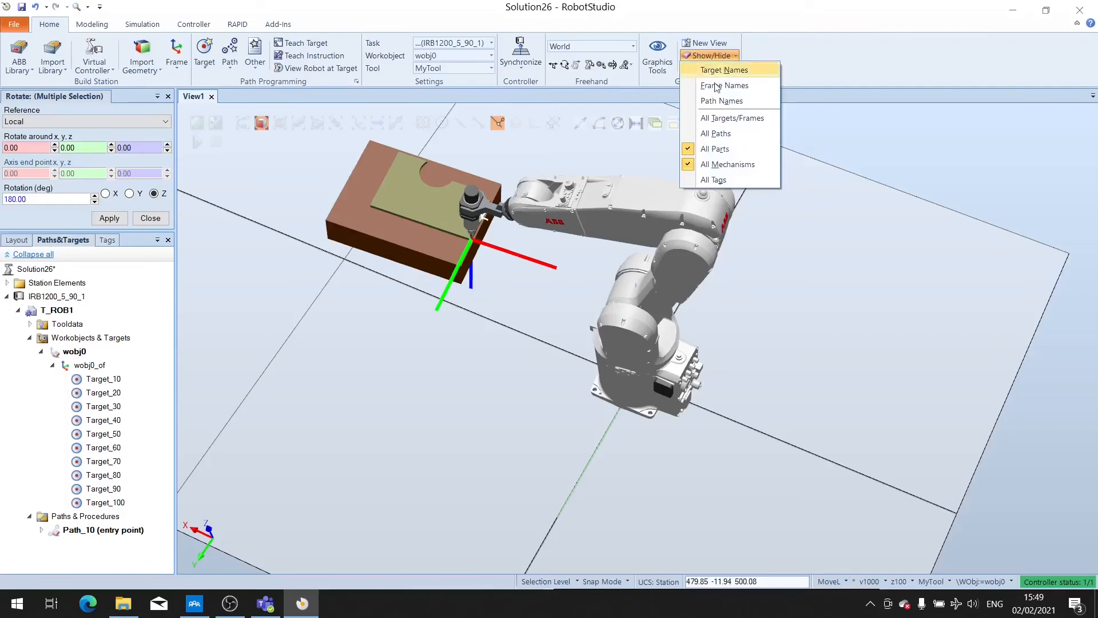
left_click(713, 179)
- Play the simulation again with the targets and paths hidden from the graphics view
left_click(711, 56)
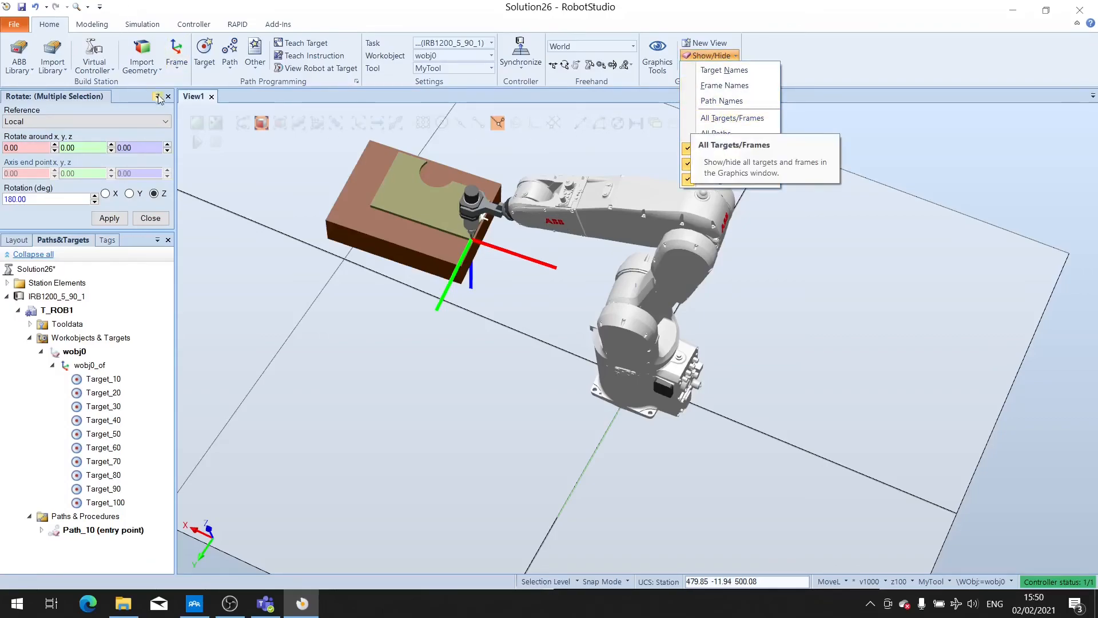
left_click(142, 24)
left_click(179, 57)
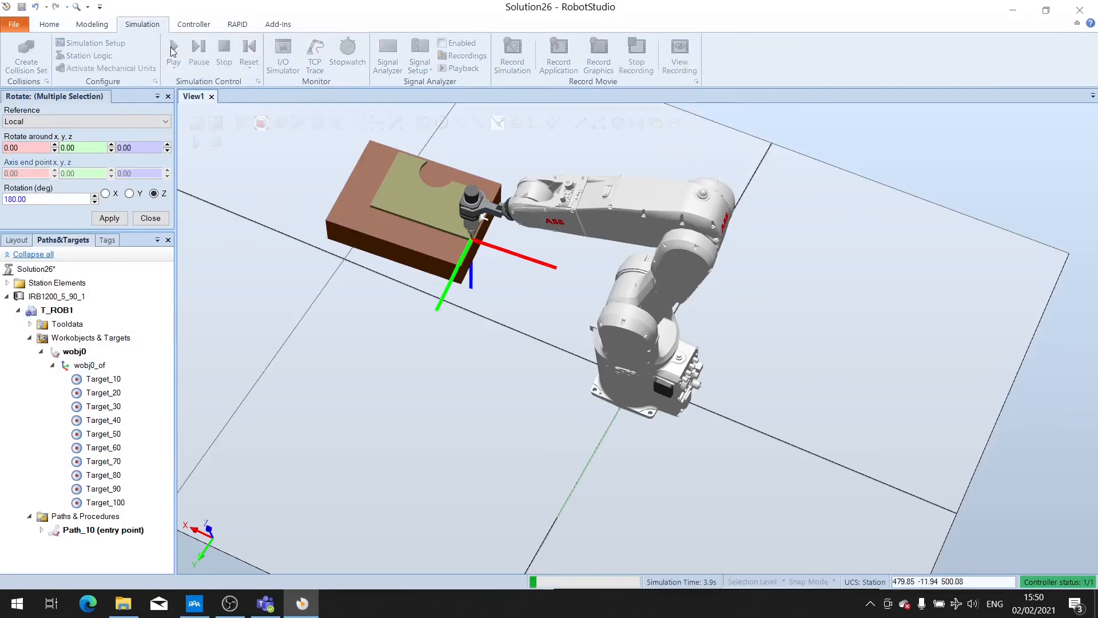